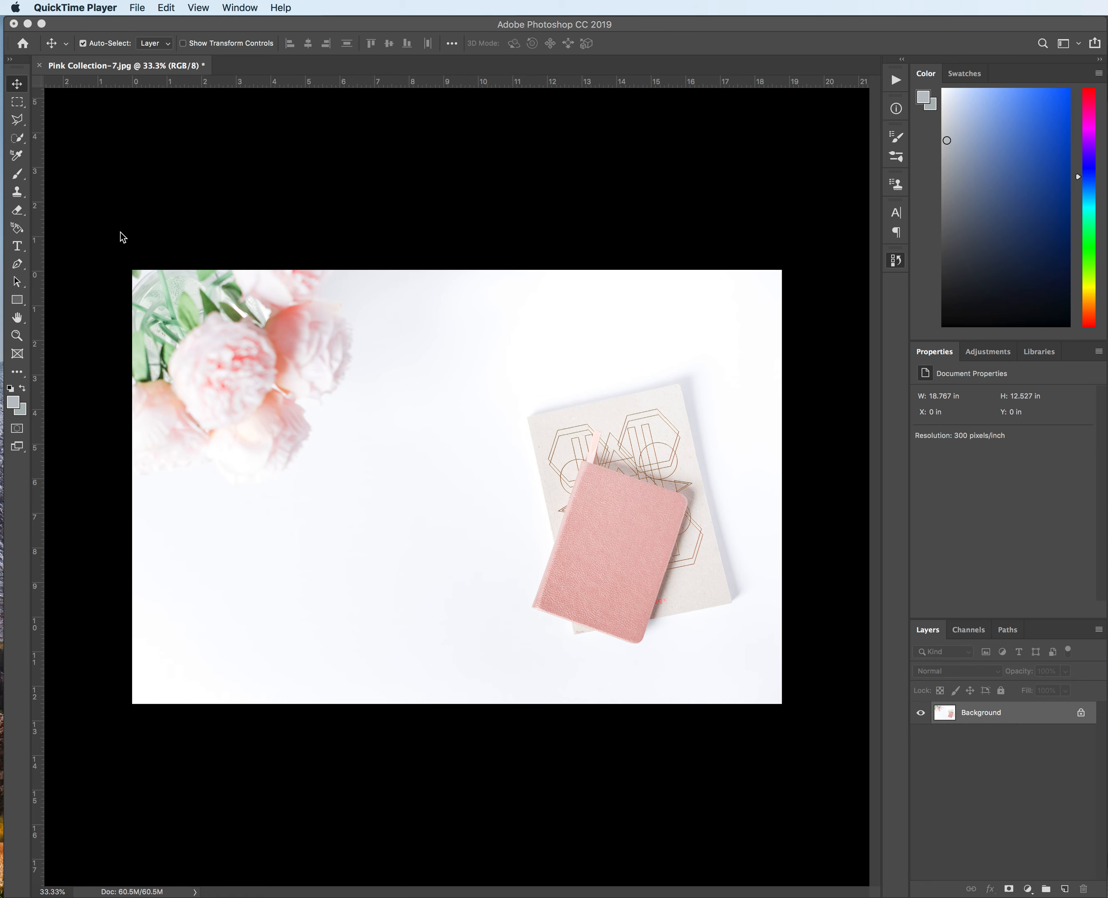
Step: Draw a paragraph text box across the middle of the photo with the Type tool
left_click(17, 246)
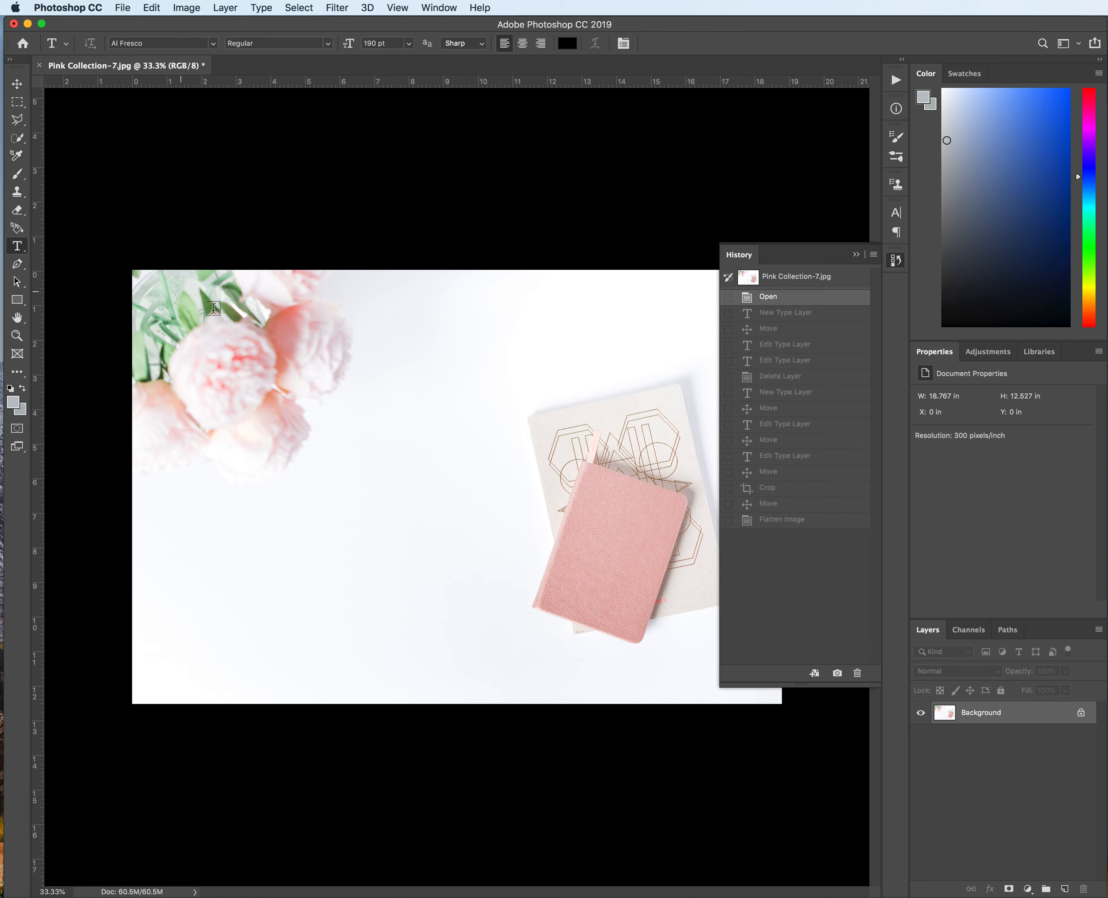
left_click(856, 254)
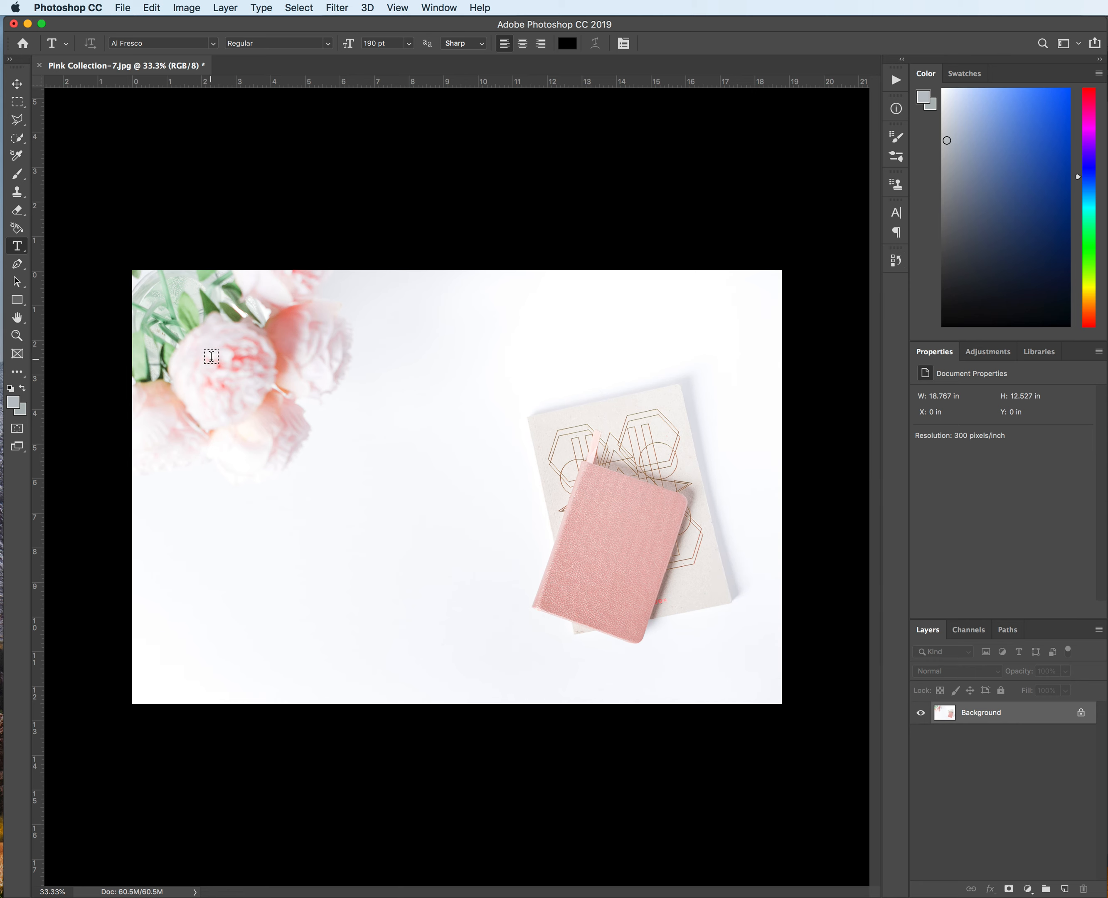
left_click_drag(210, 359, 724, 585)
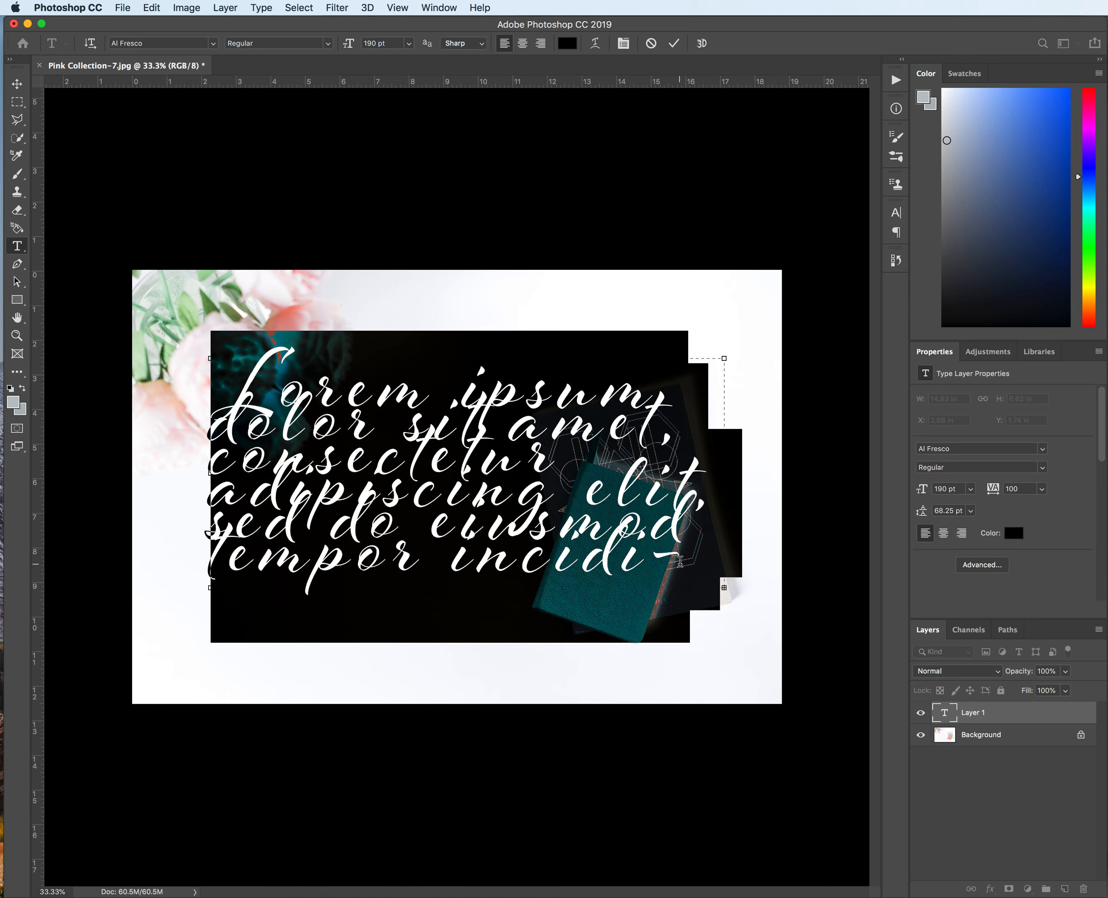
Step: Replace the placeholder text in the box with the title "Our Promise"
left_click(663, 564)
left_click_drag(665, 565, 199, 371)
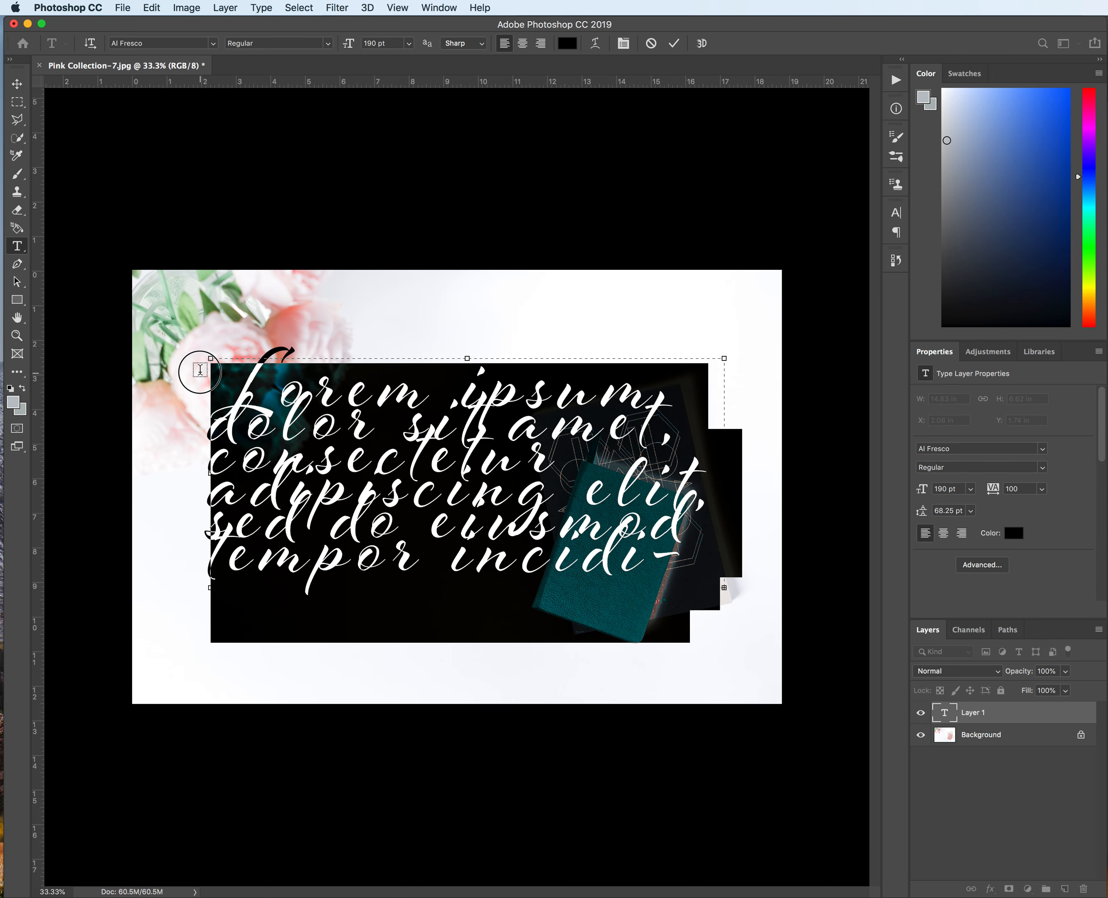
key("BackSpace")
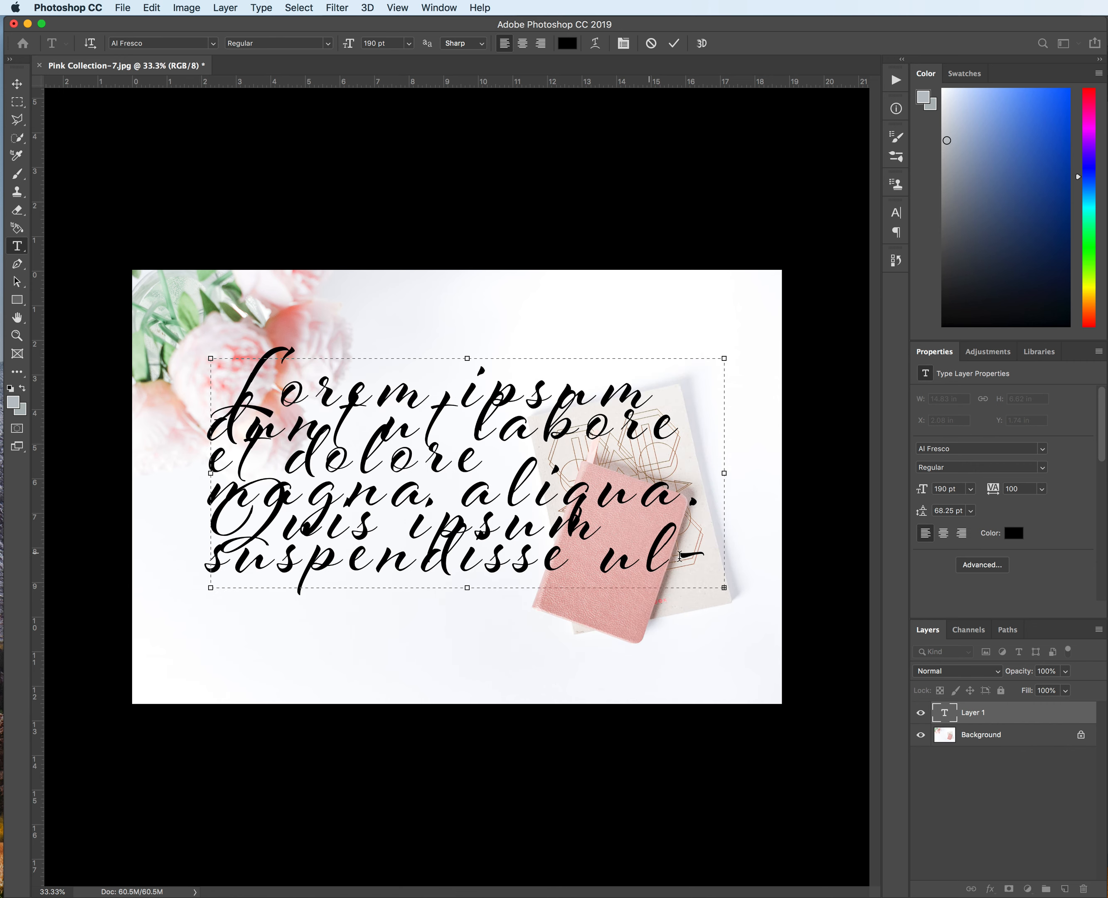
left_click_drag(701, 558, 216, 369)
key("BackSpace")
left_click_drag(645, 568, 213, 399)
key("BackSpace")
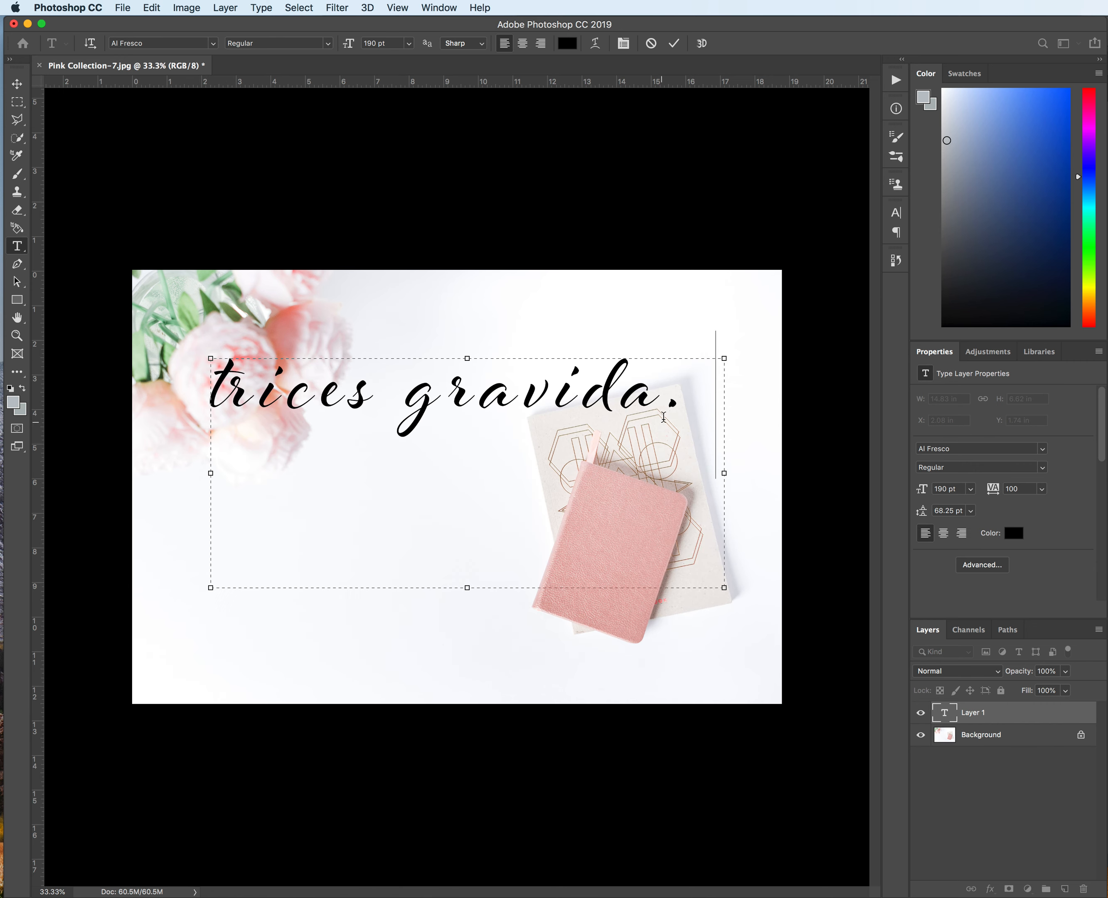
left_click_drag(663, 417, 163, 376)
key("BackSpace")
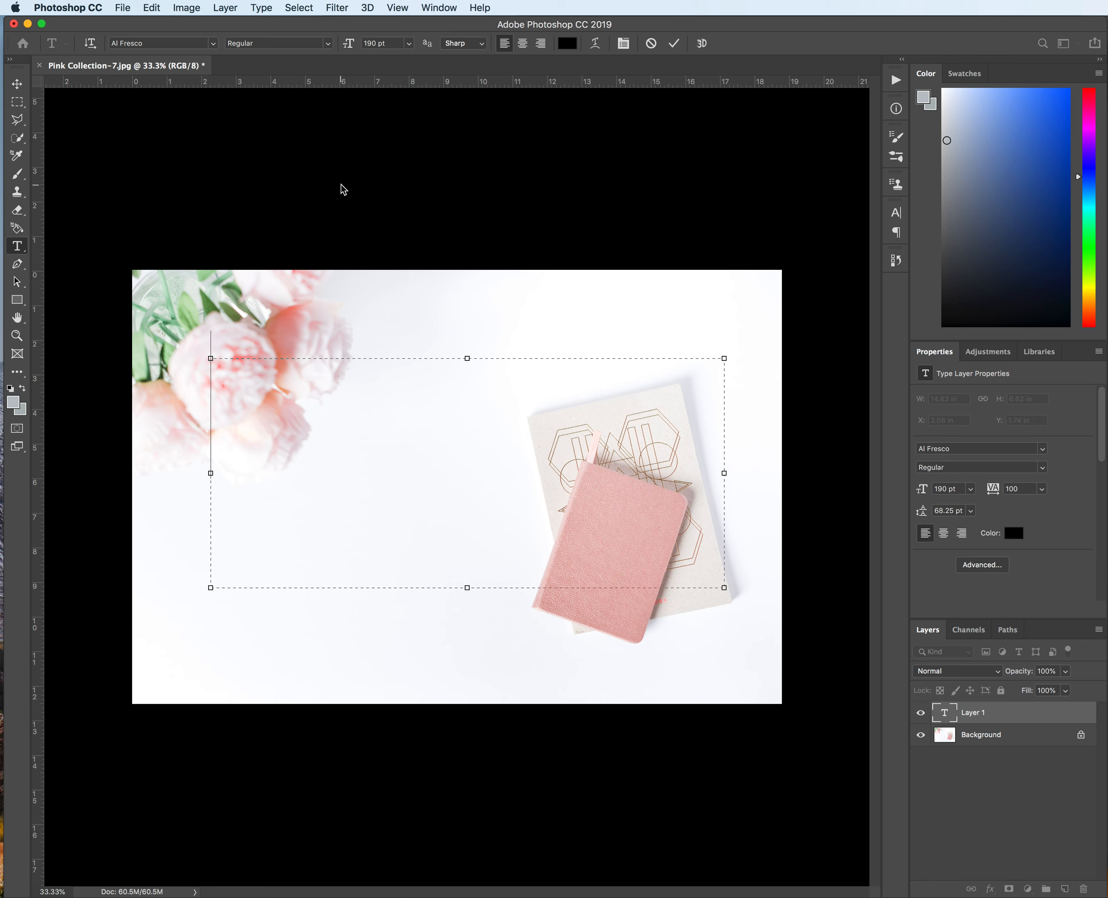
type("Our Pr")
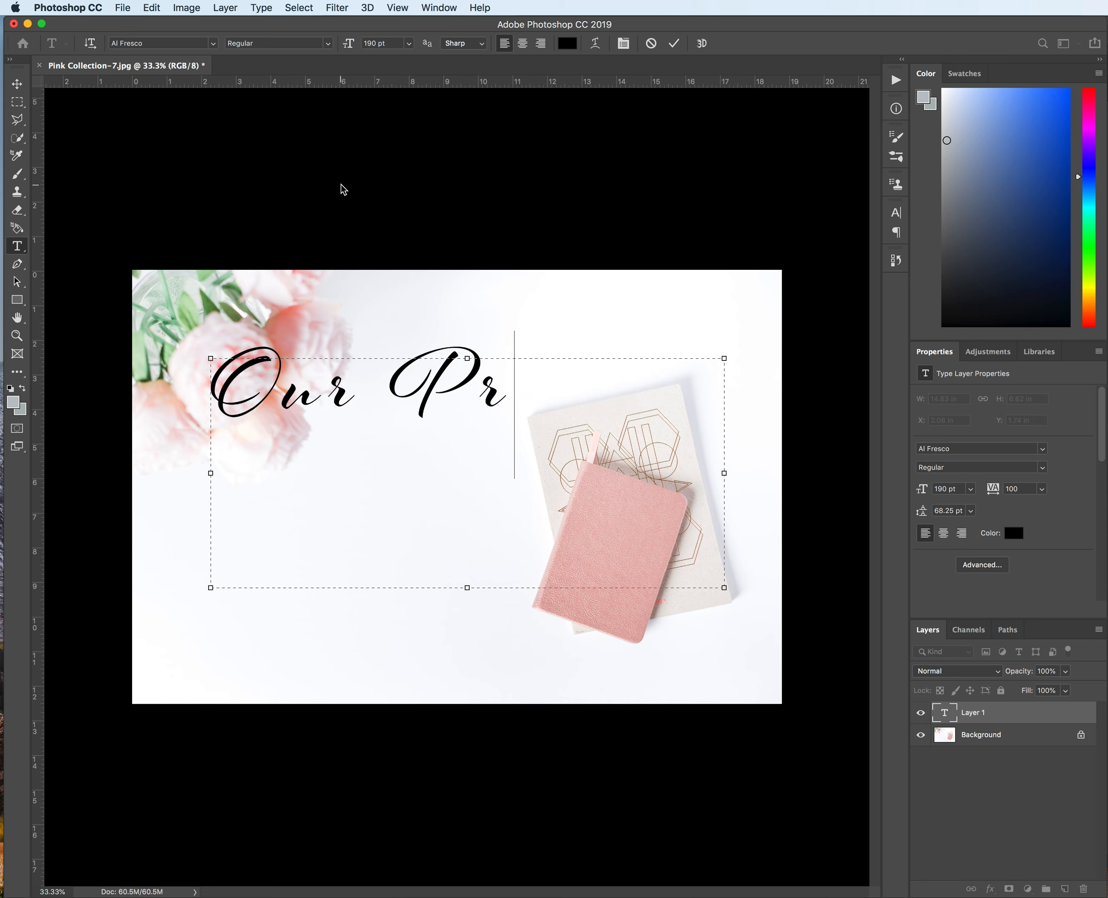
type("omise")
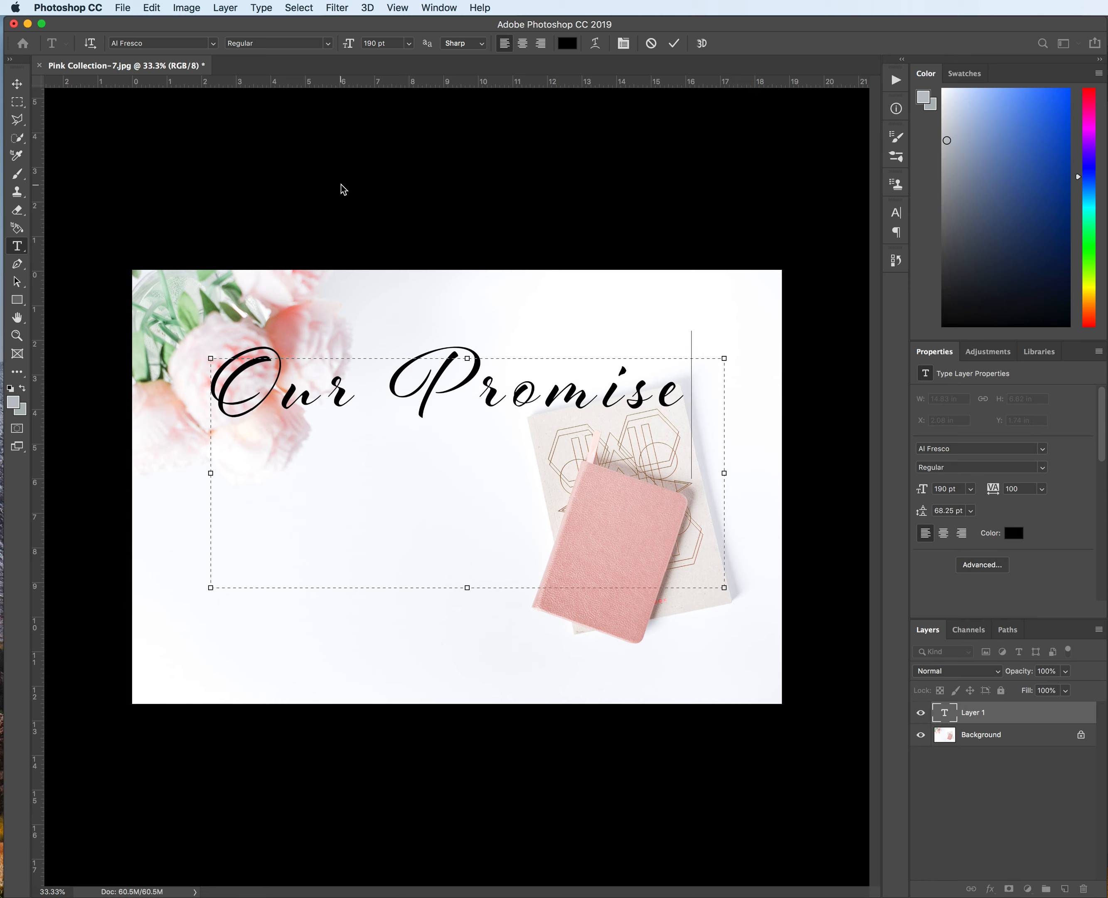
Step: Move the title text down to about the vertical middle of the image
left_click(21, 87)
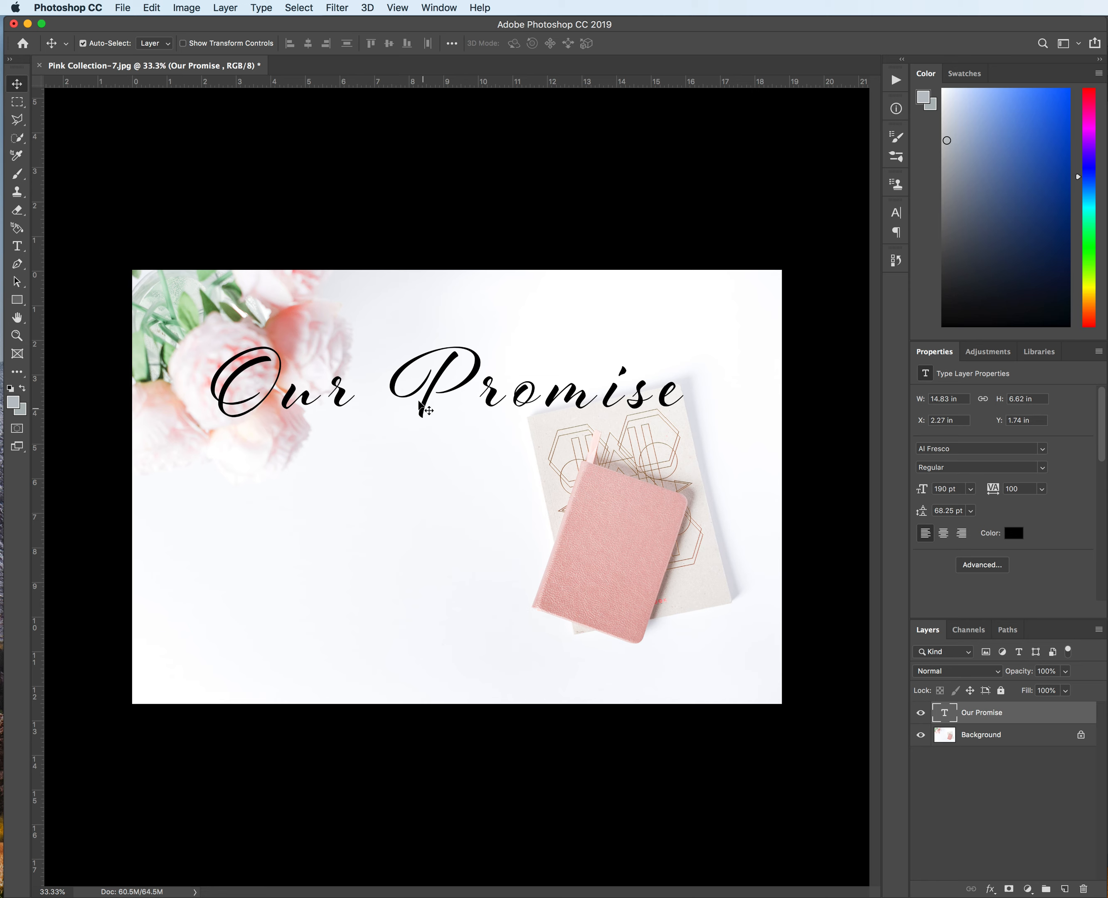
left_click_drag(419, 401, 423, 476)
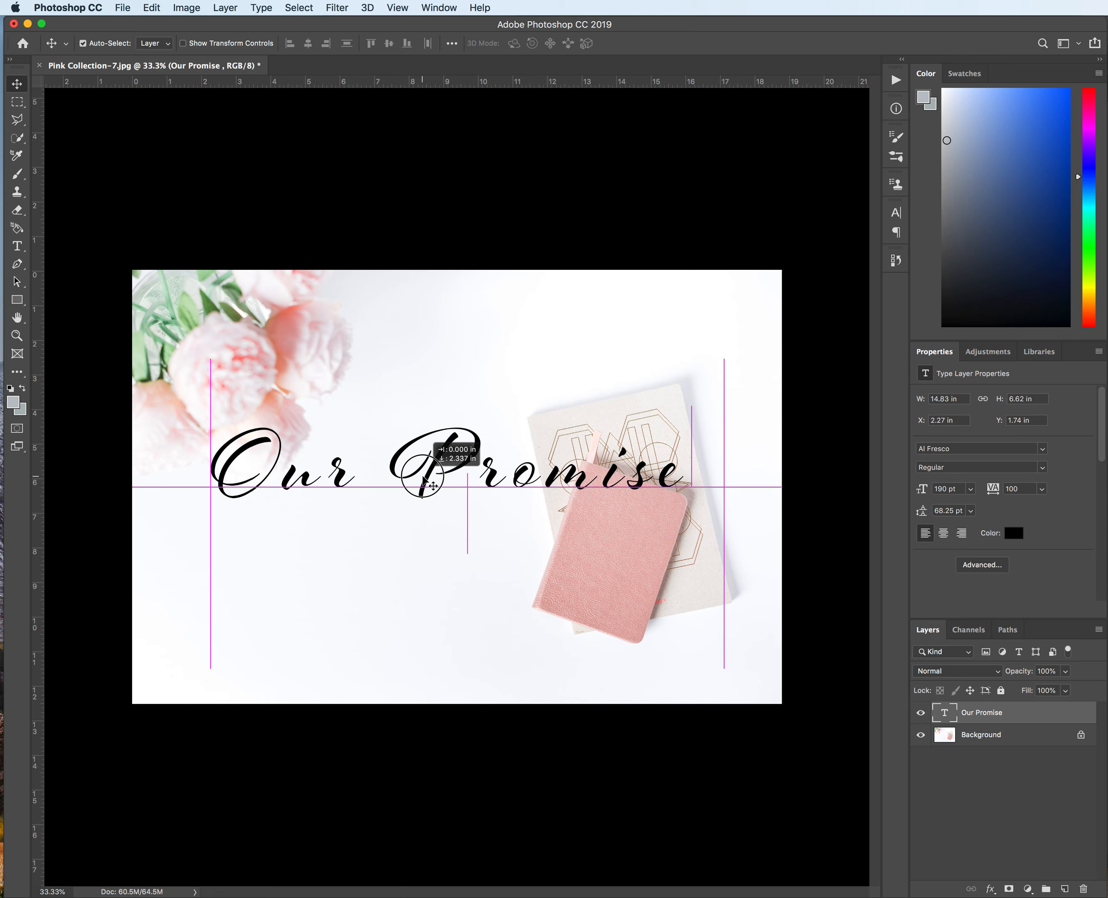
mouse_move(424, 479)
left_mouse_down()
mouse_move(419, 507)
mouse_move(419, 480)
left_mouse_up()
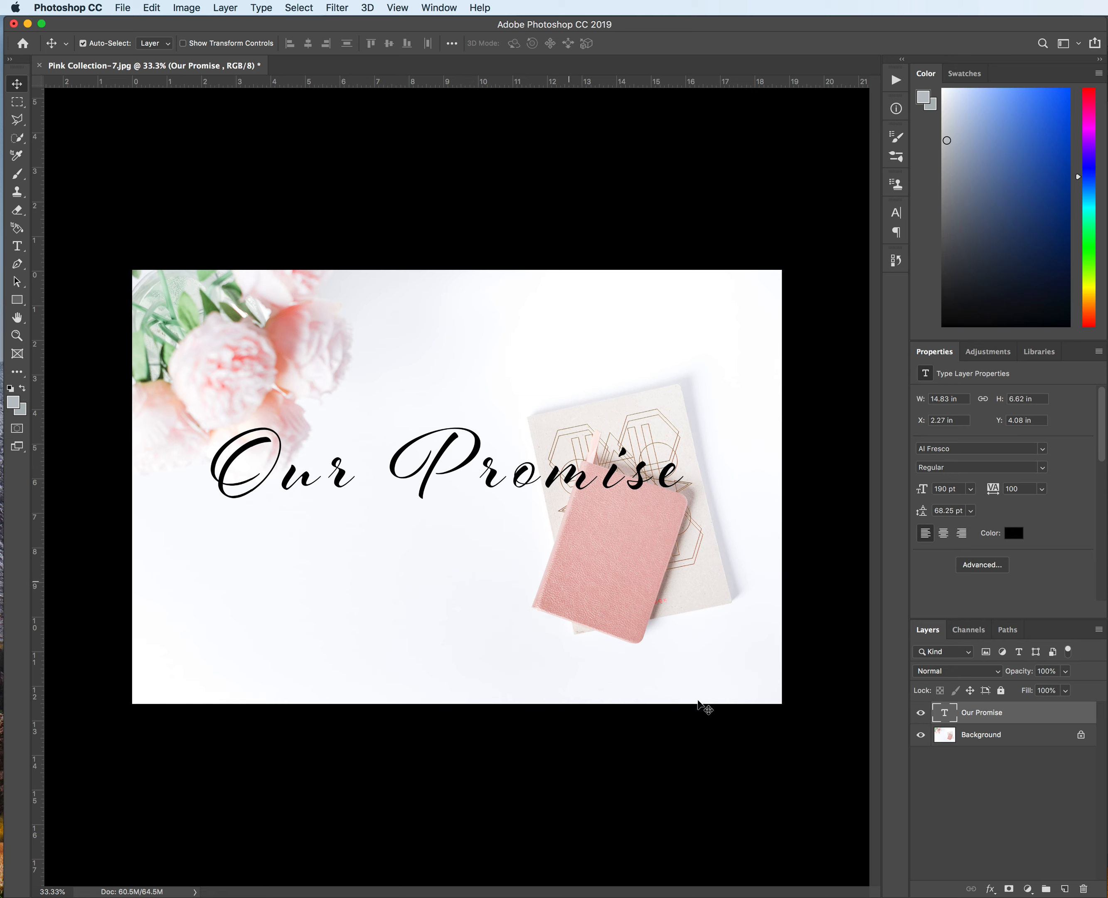
Step: Select all the title text and change its font to Spumante from the Script-filtered font list
double_click(945, 715)
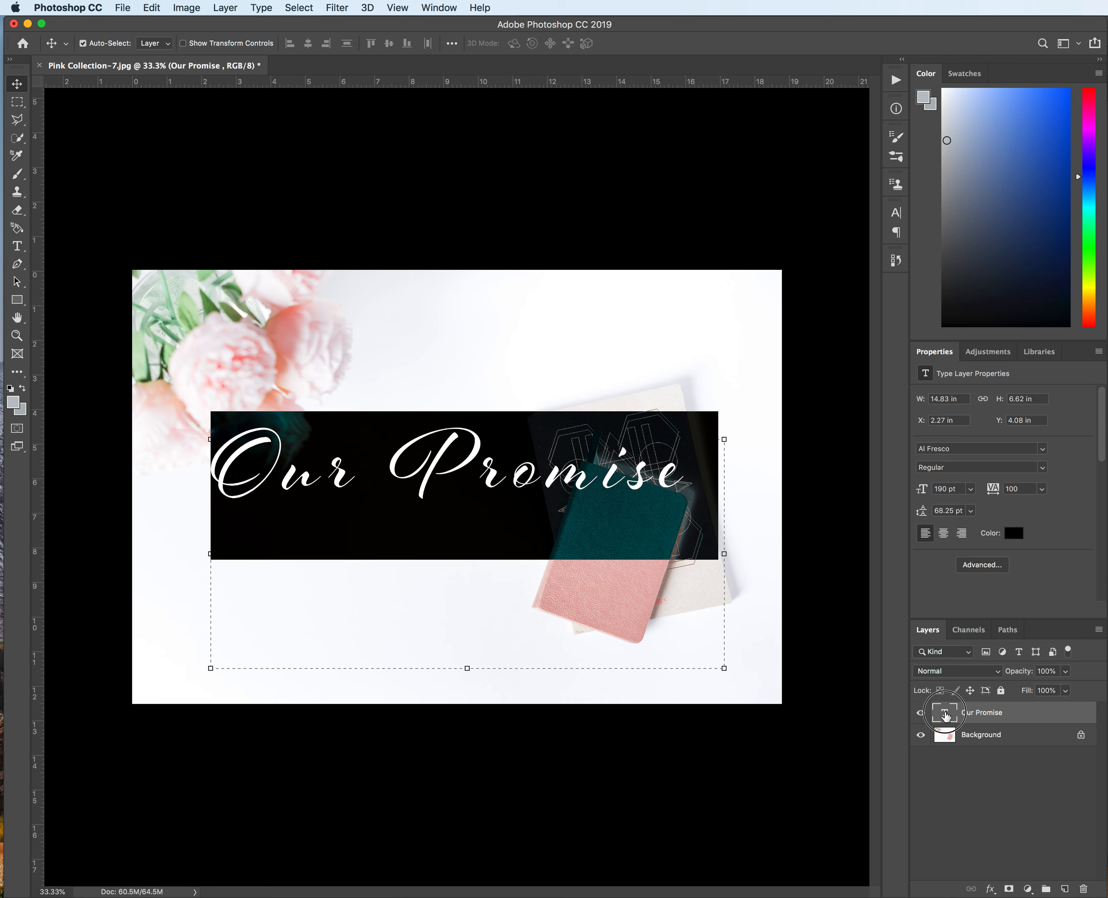
left_click(440, 460)
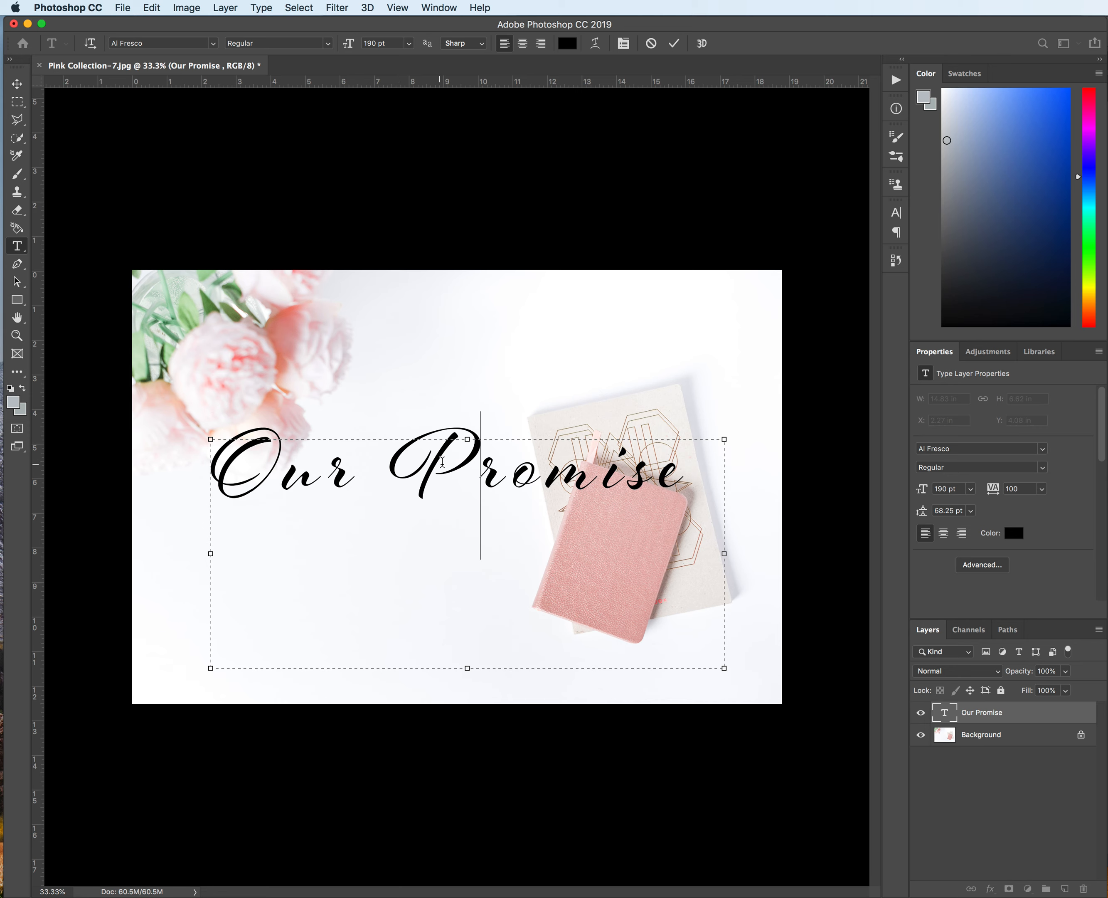
left_click_drag(679, 470, 211, 462)
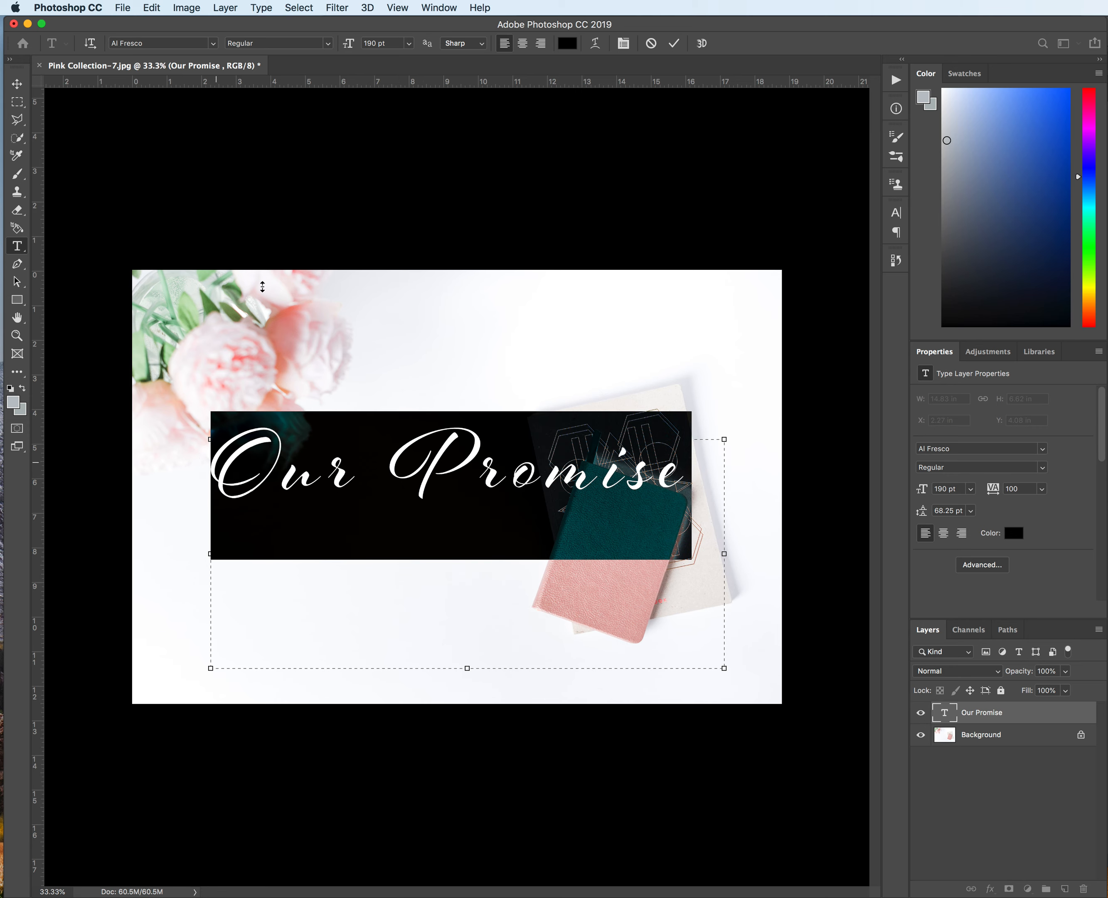
left_click(213, 44)
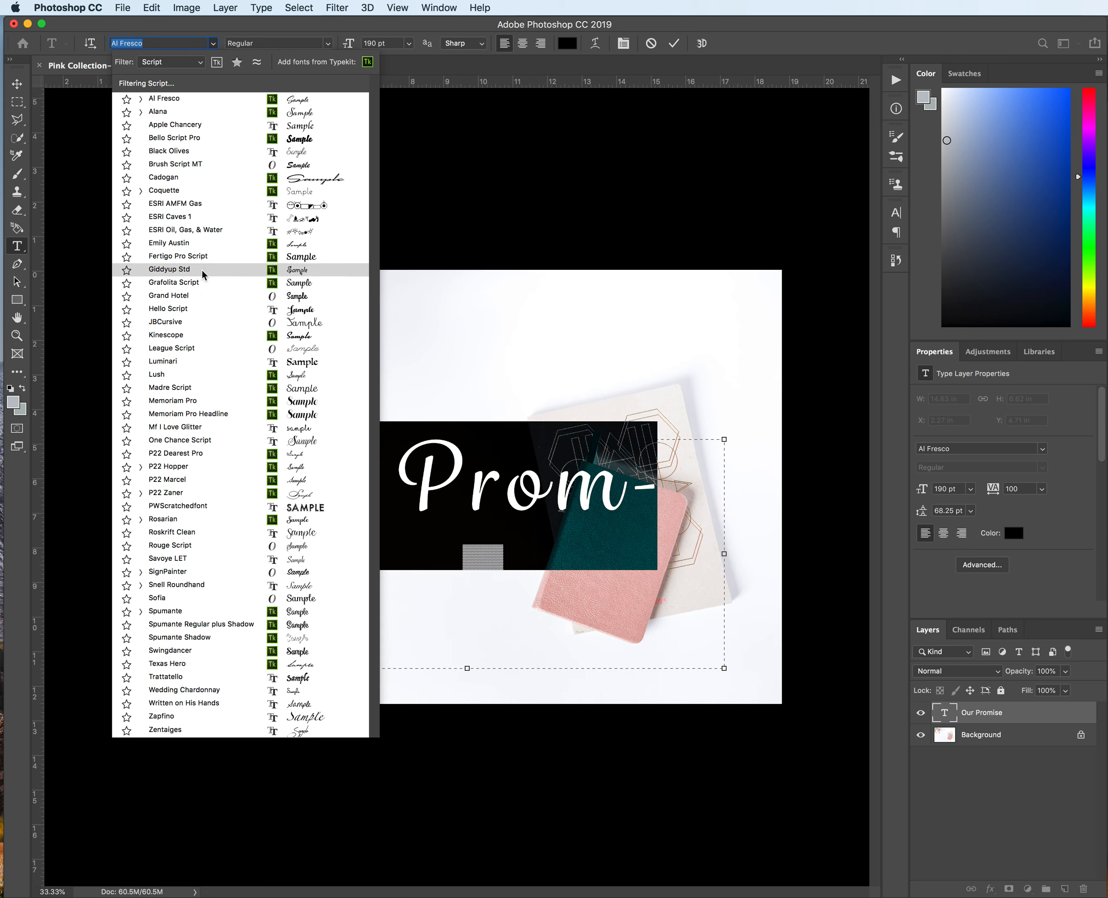
left_click(192, 62)
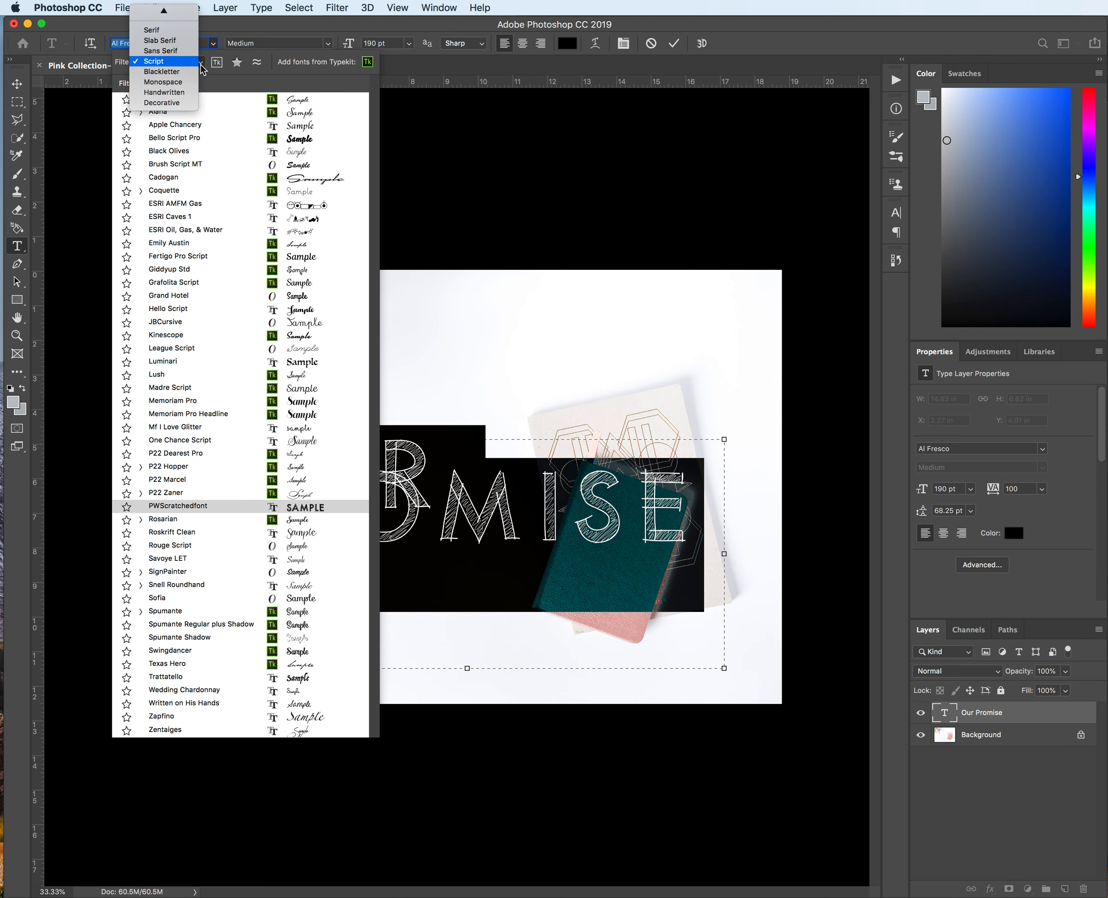
left_click(157, 61)
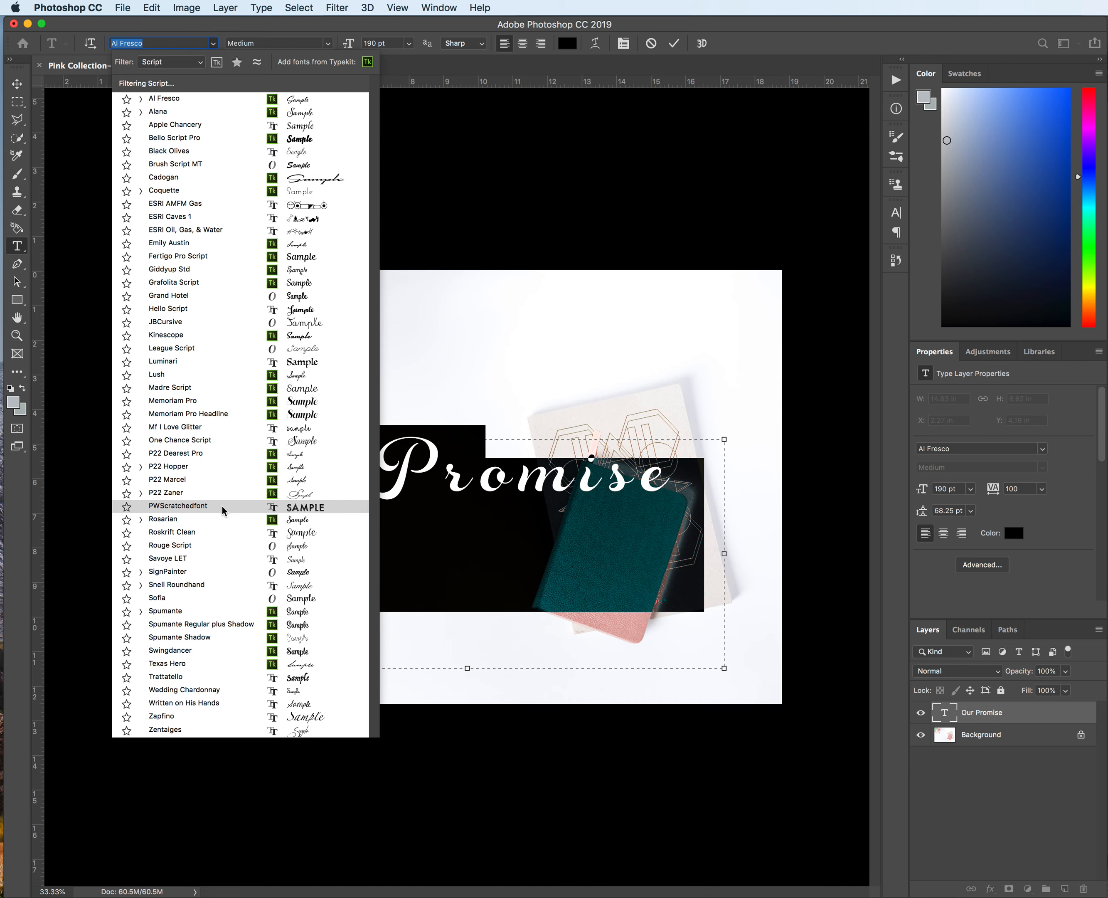
left_click(205, 615)
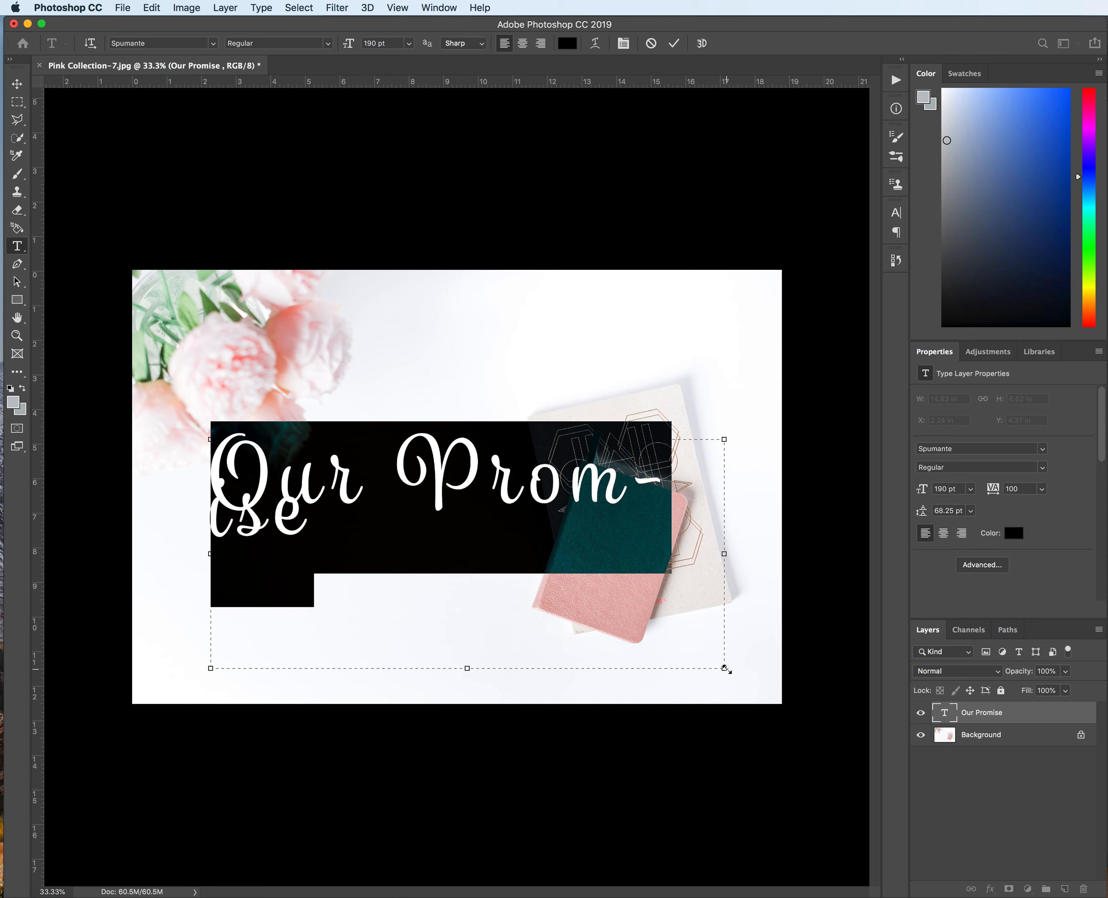
Step: Widen the text box so the title fits on one line, then nudge the text slightly lower
left_click_drag(724, 668, 767, 688)
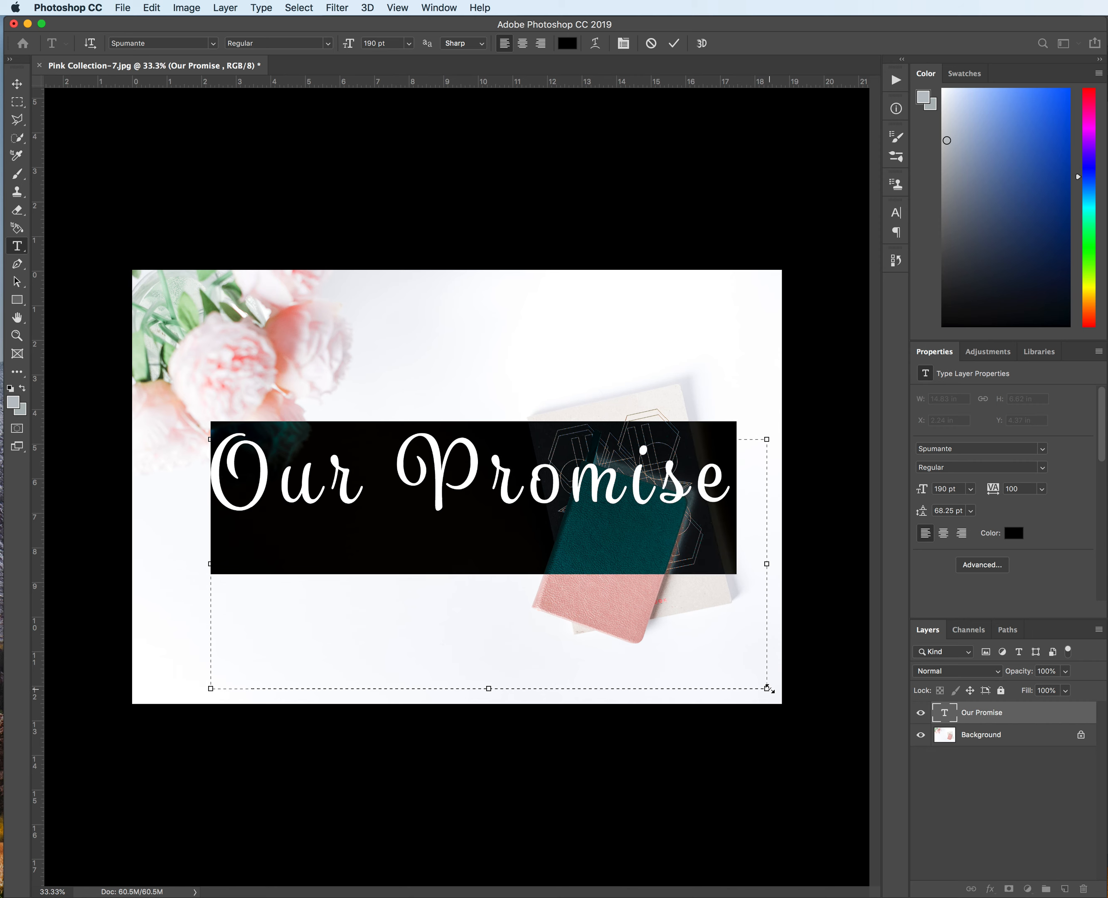
left_click(12, 84)
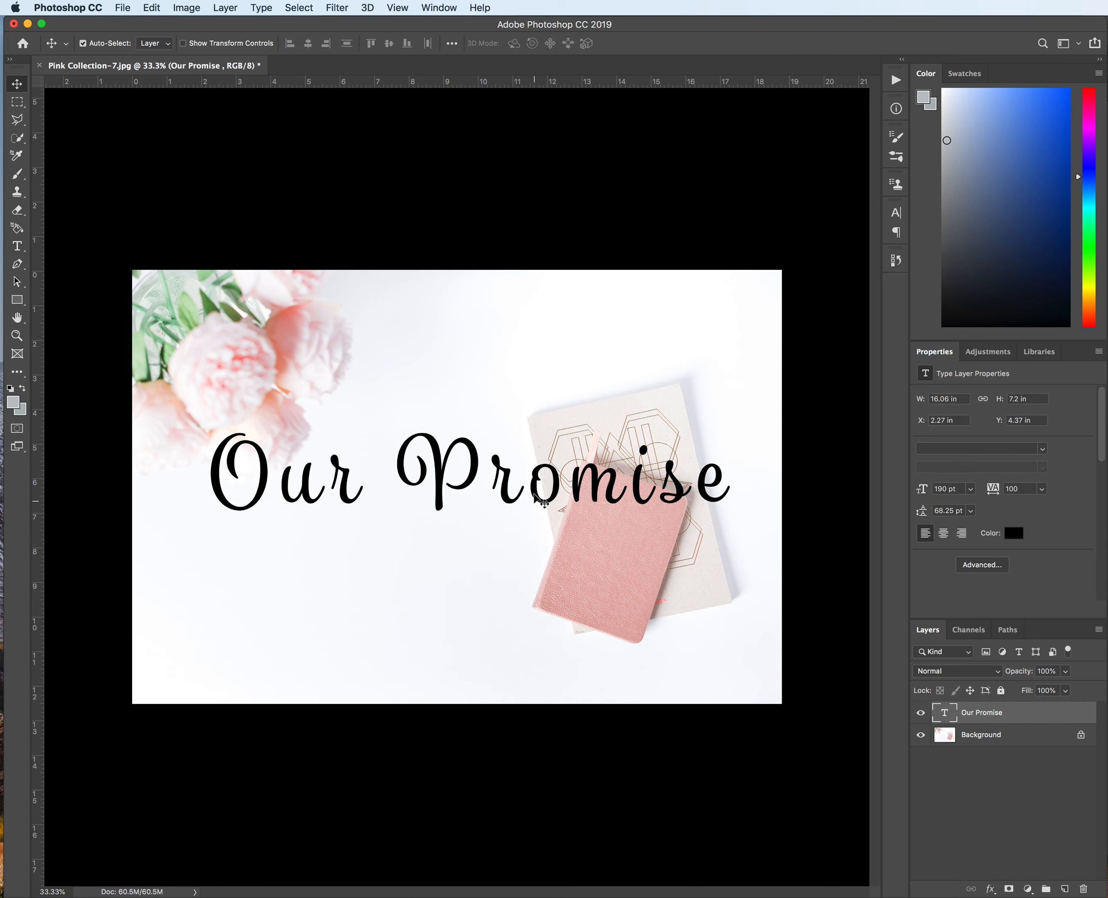
left_click_drag(534, 494, 534, 508)
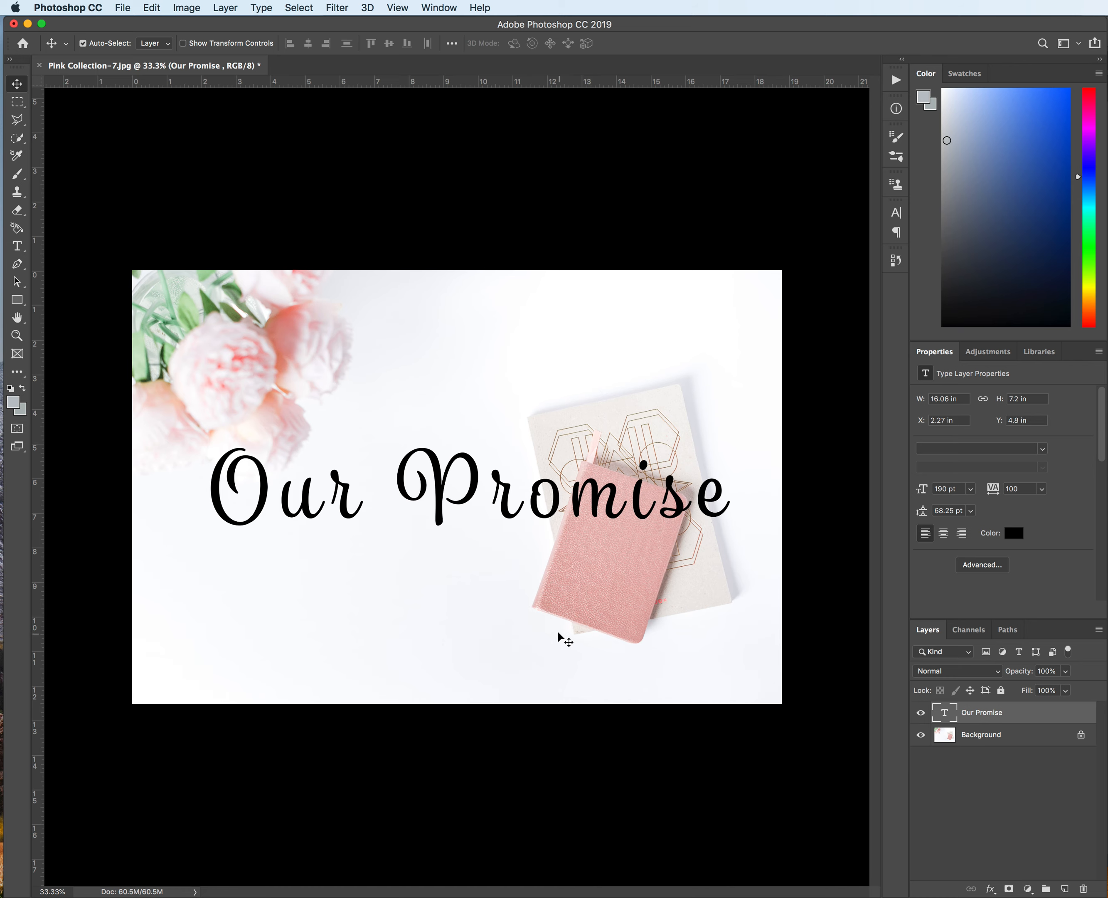
Step: Try the P22 Marcel font on the selected title text
double_click(942, 716)
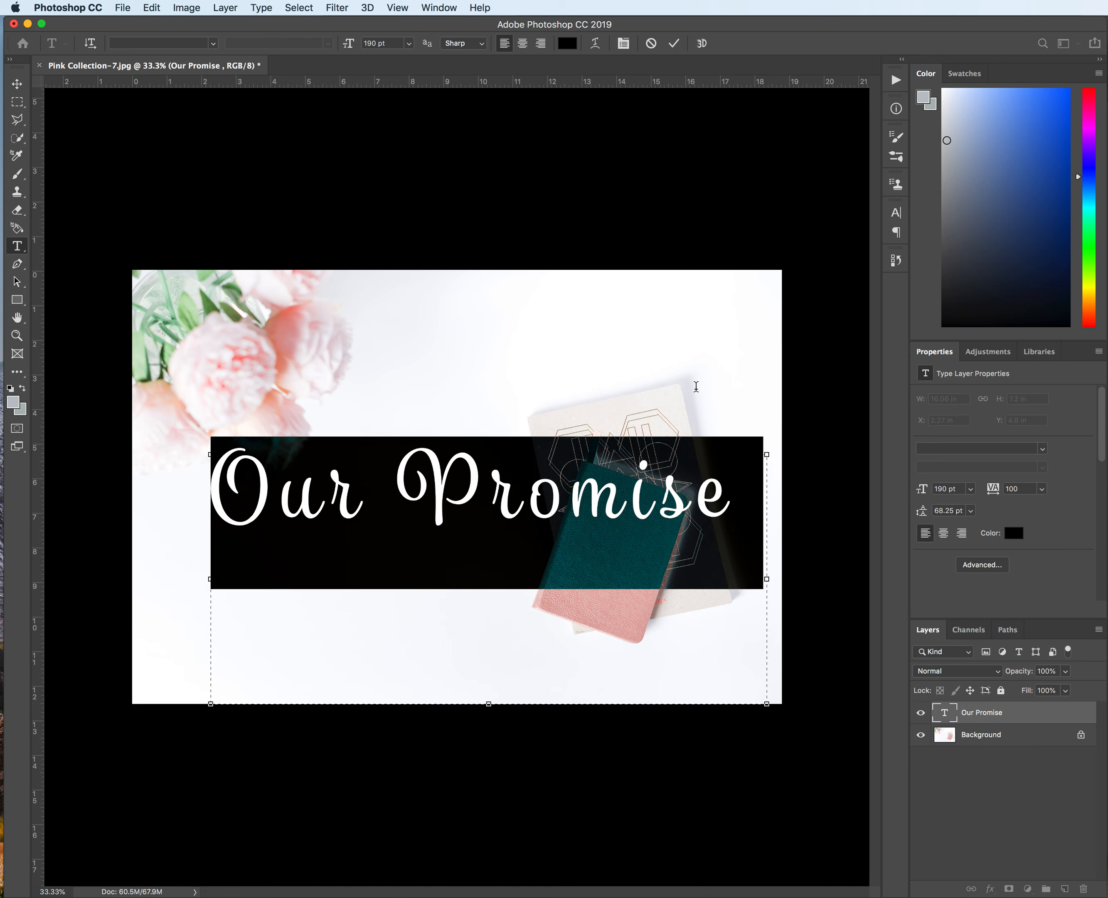
left_click(212, 44)
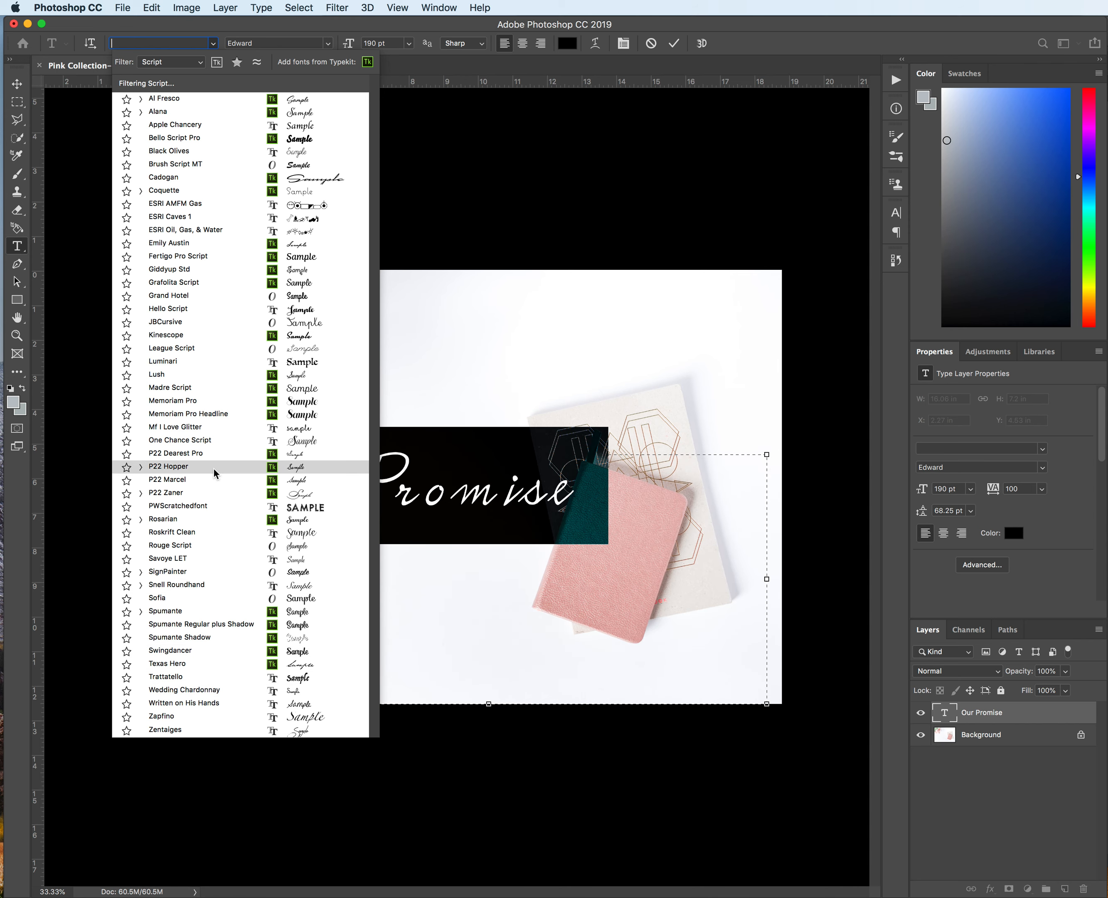
left_click(216, 480)
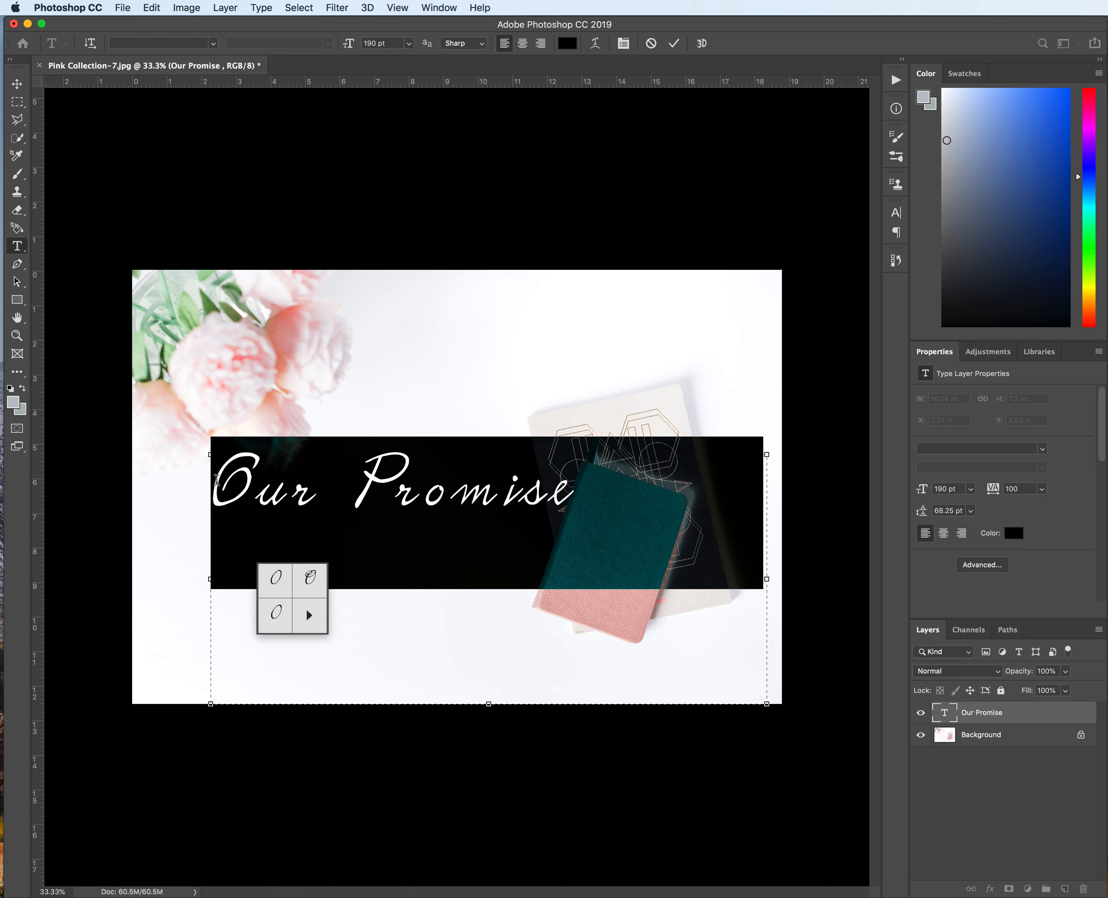
Step: Set the title font back to Al Fresco and commit the text
left_click(212, 44)
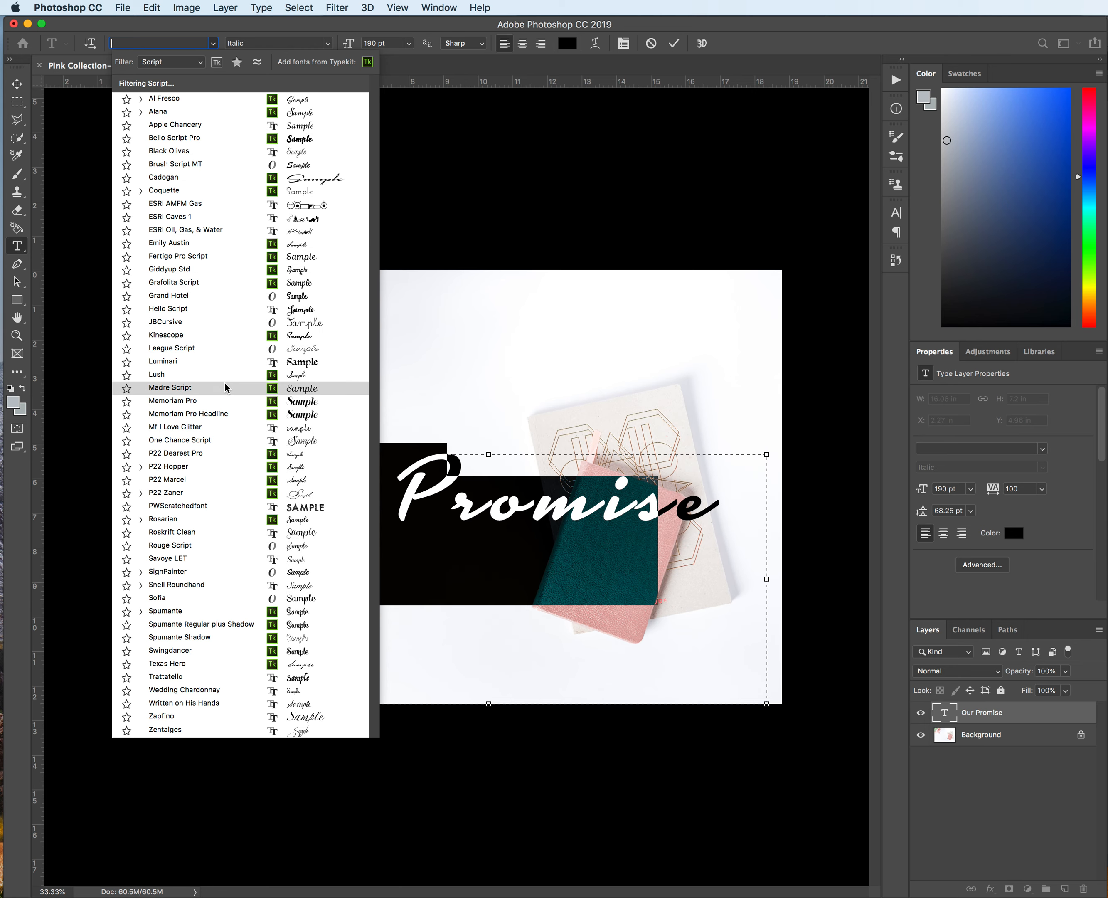
left_click(250, 100)
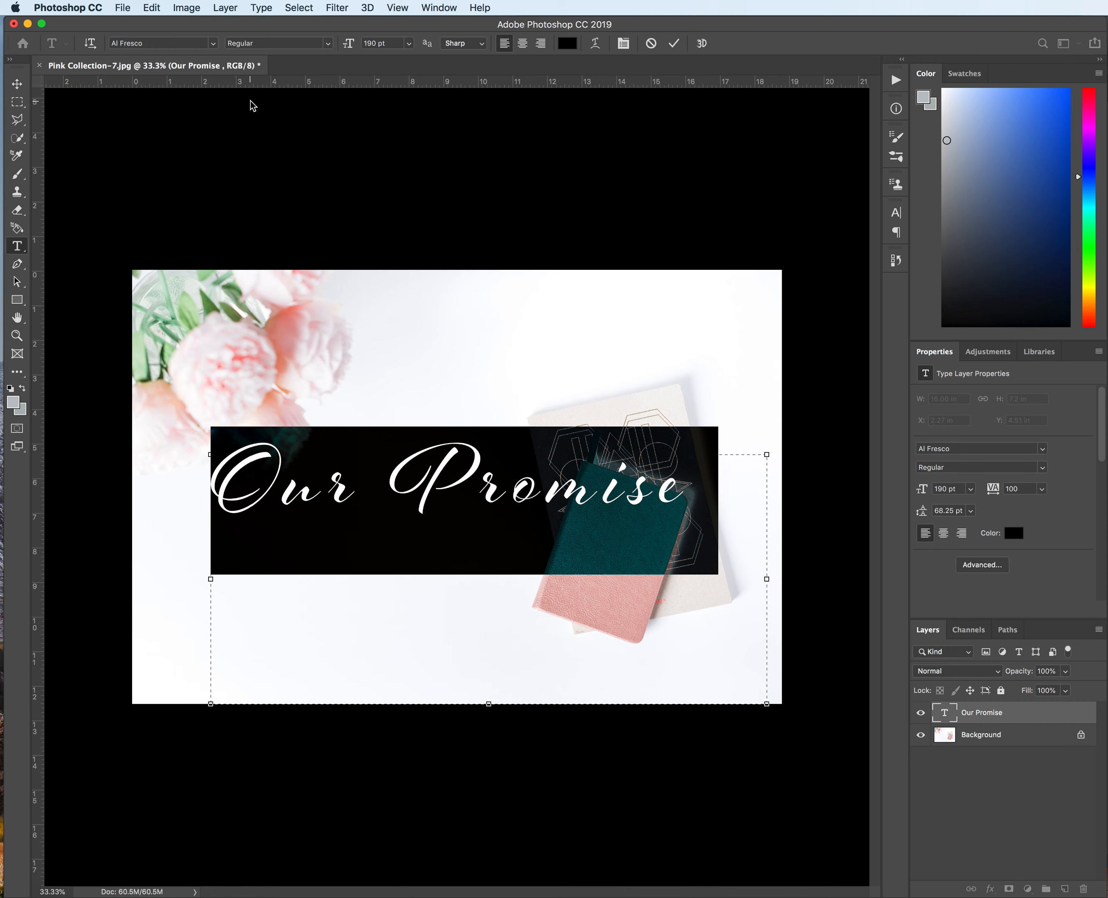
left_click(17, 84)
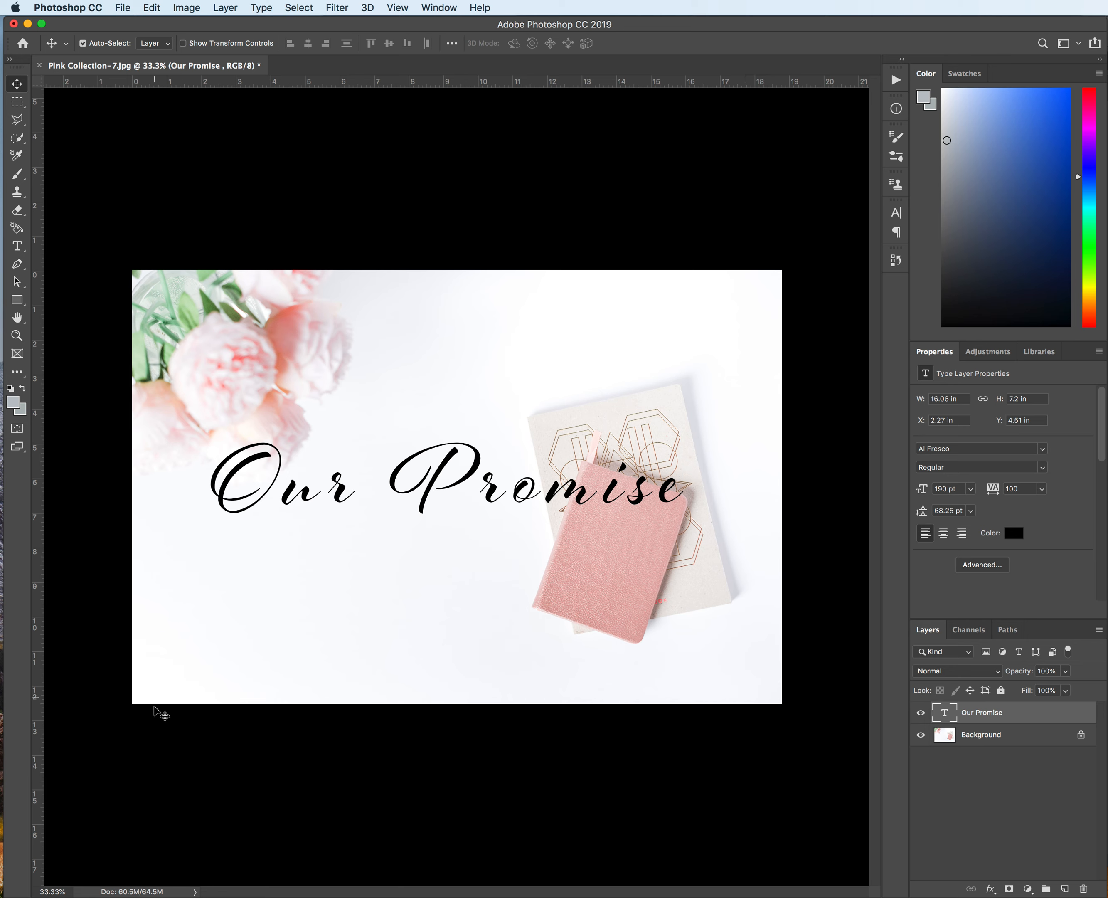
Step: Crop the image slightly inward from the top-left and bottom-right corners with the Crop Tool
left_click(17, 371)
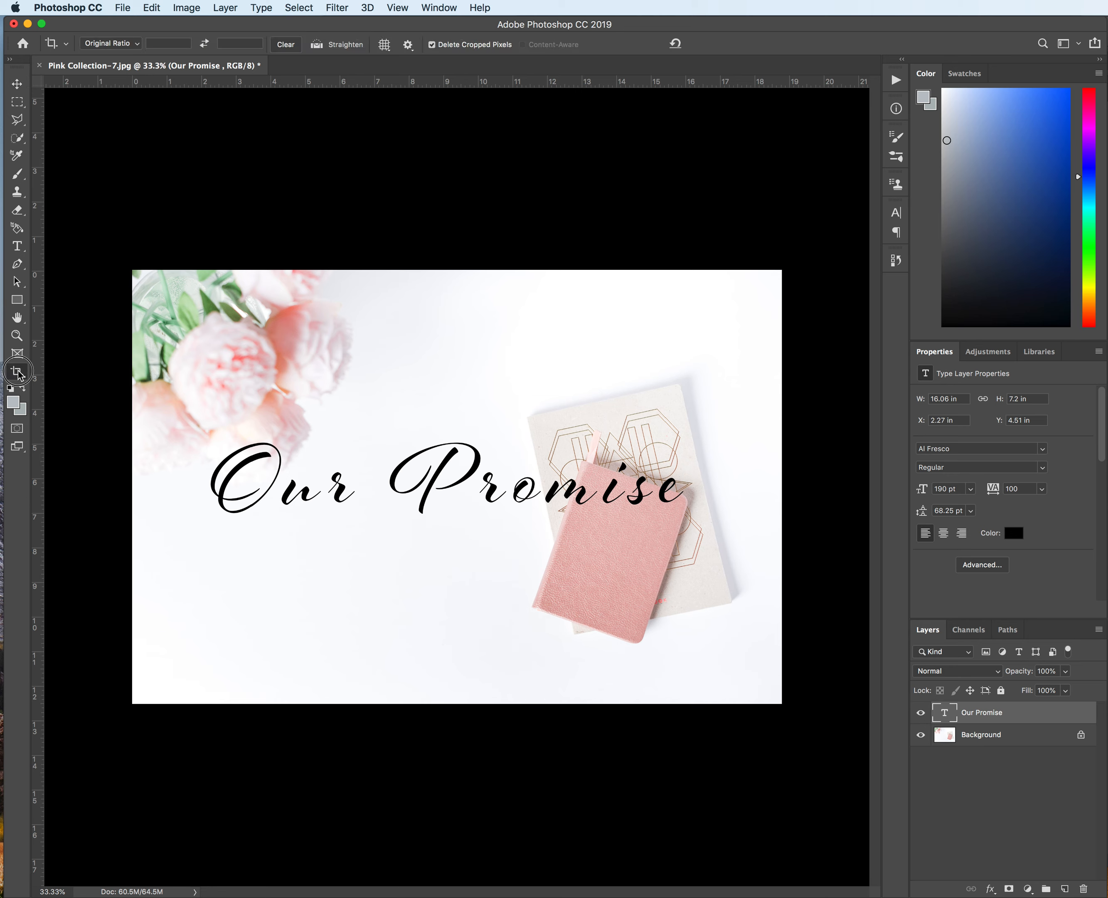
left_click_drag(18, 372, 87, 442)
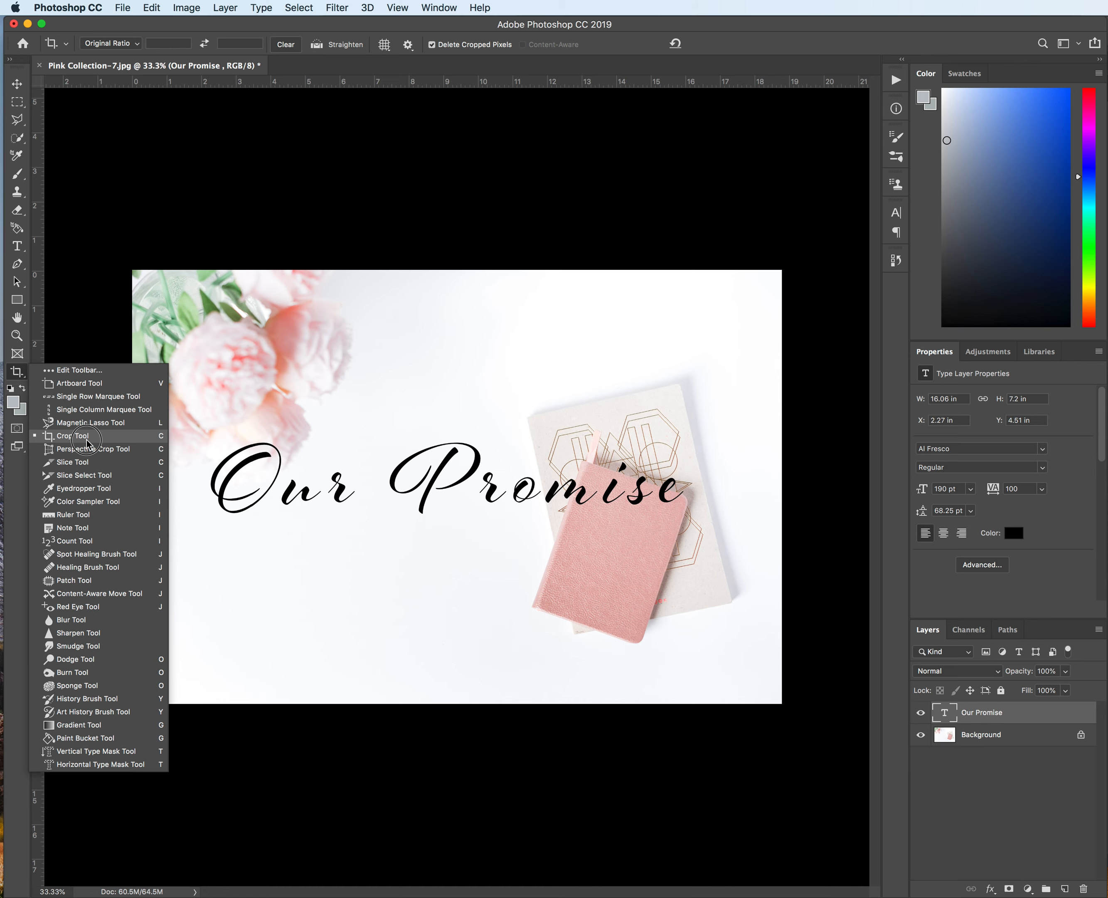
left_click_drag(87, 441, 87, 441)
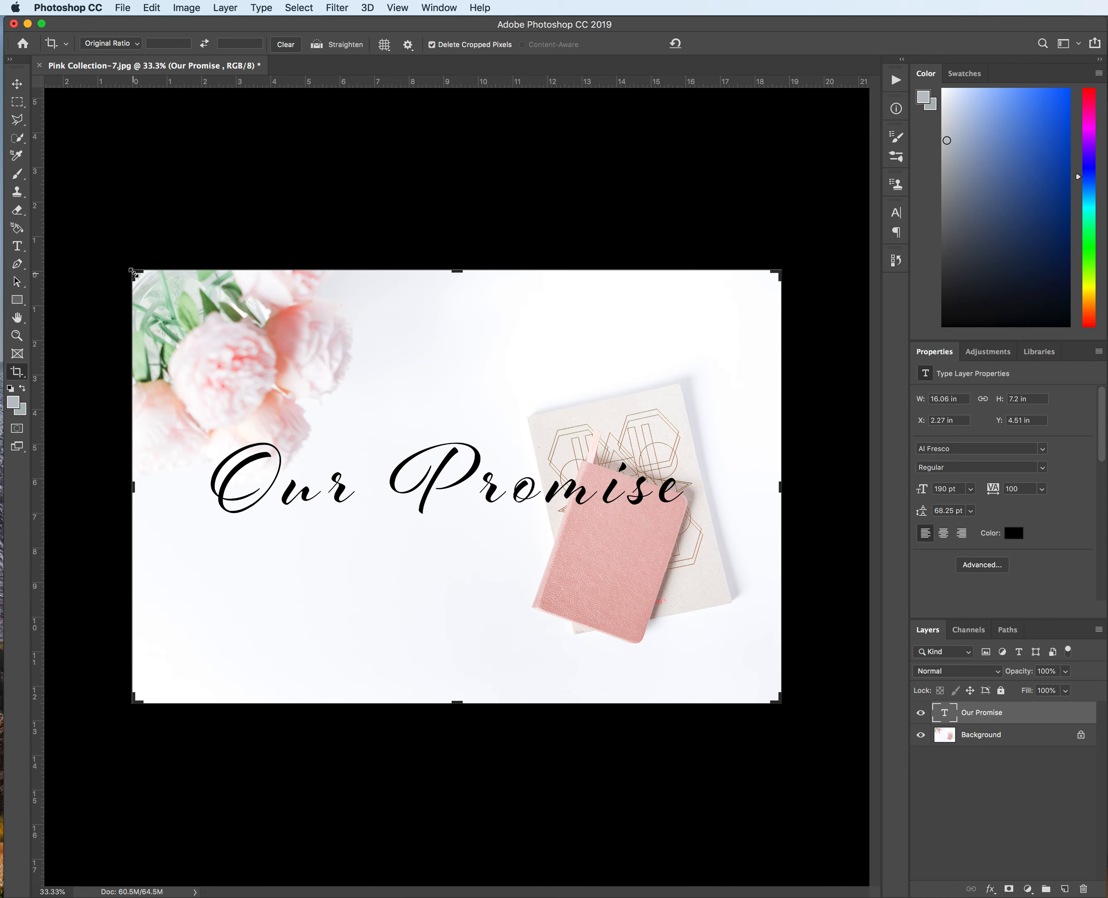
left_click_drag(134, 274, 156, 300)
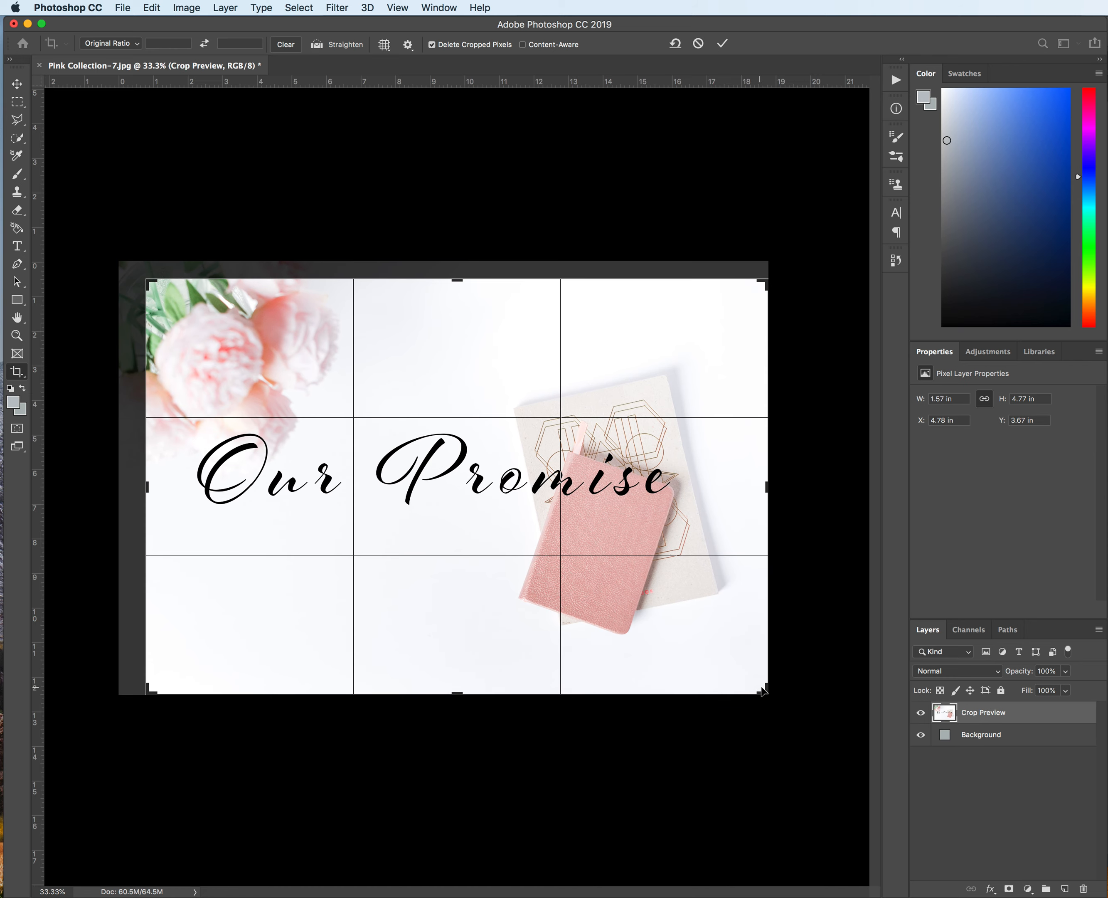
left_click_drag(763, 690, 749, 677)
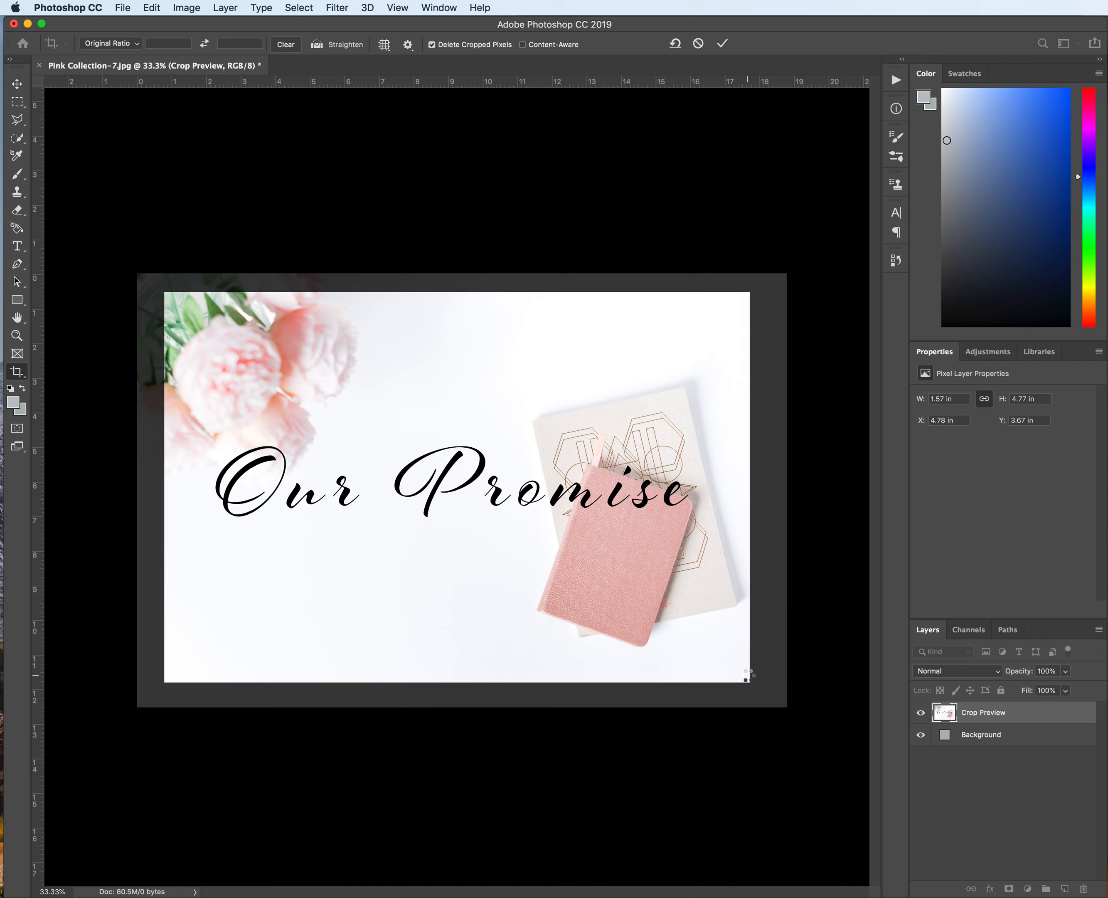
key("Return")
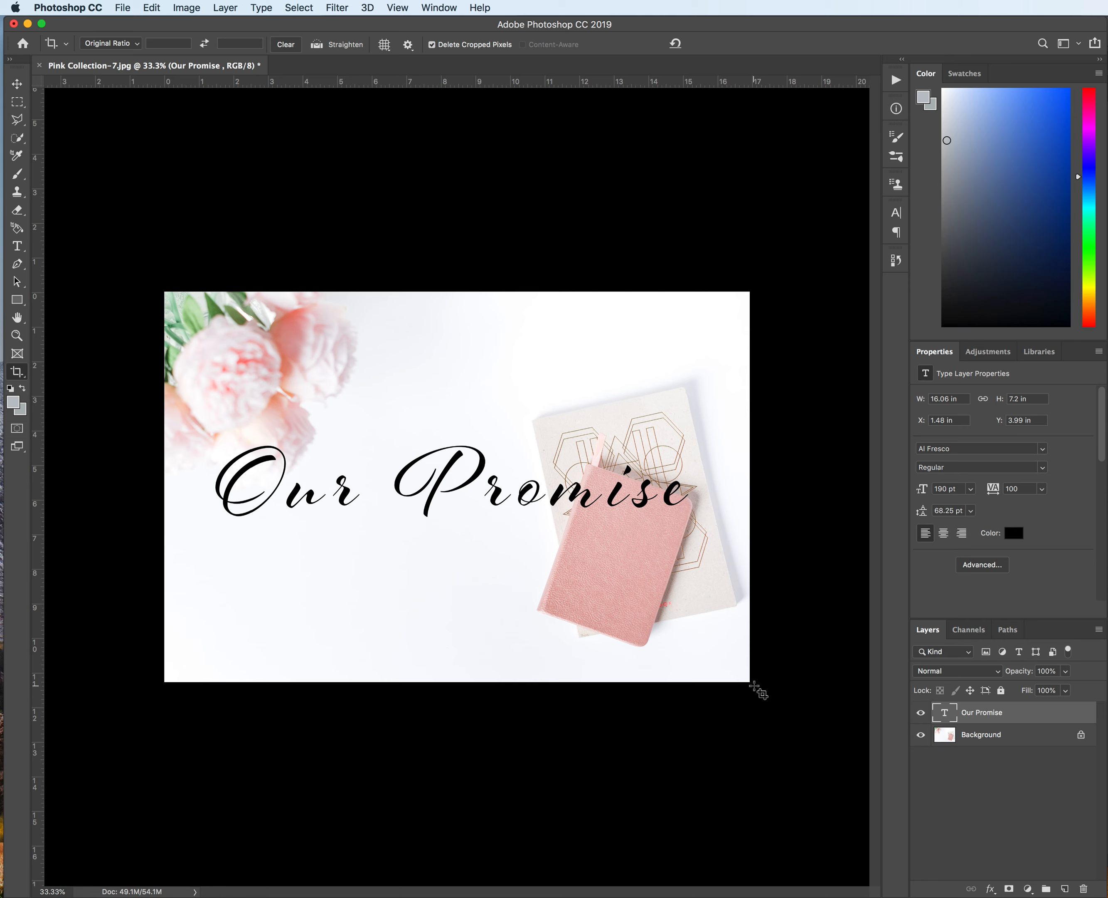
Step: Flatten the image so the title and photo merge into a single Background layer
right_click(989, 736)
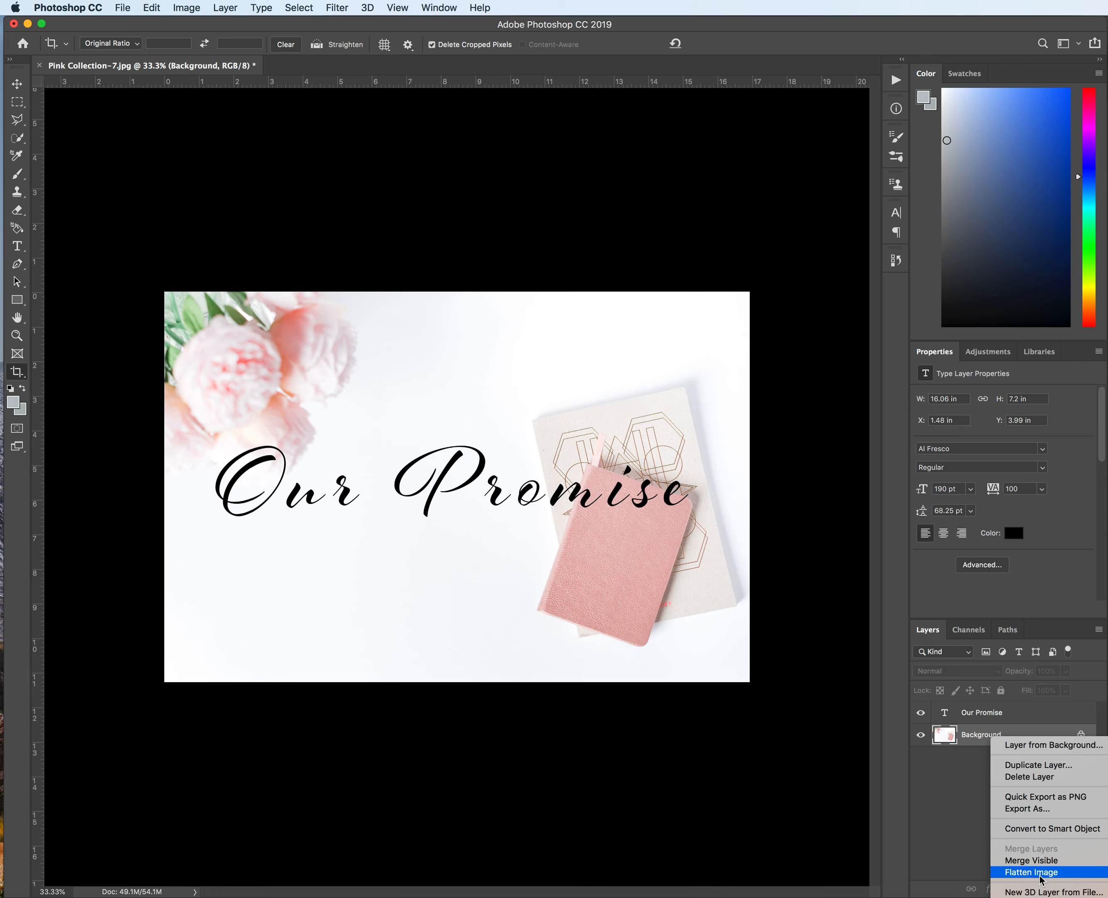
left_click(1040, 872)
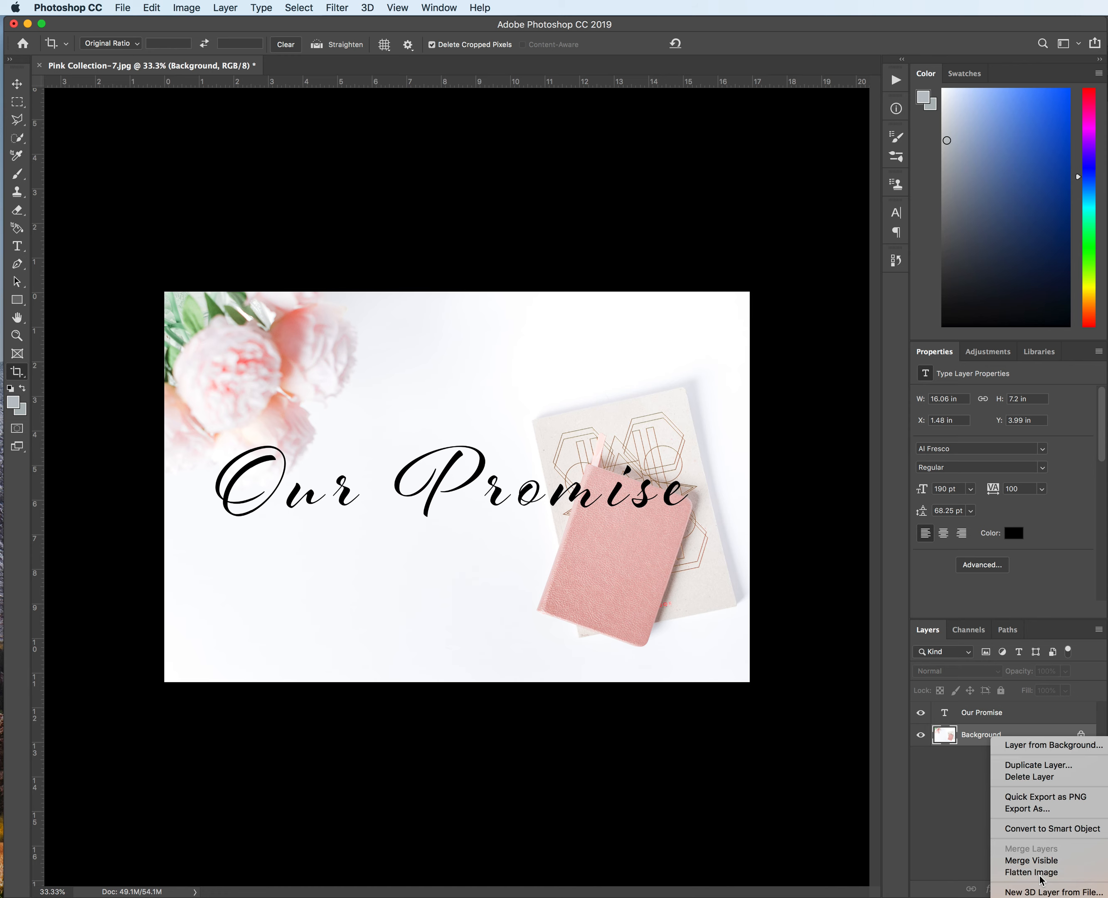
Step: Export the image with Export As as a 100% quality JPG named Pink Collection-7.jpg into the Pictures folder
left_click(123, 8)
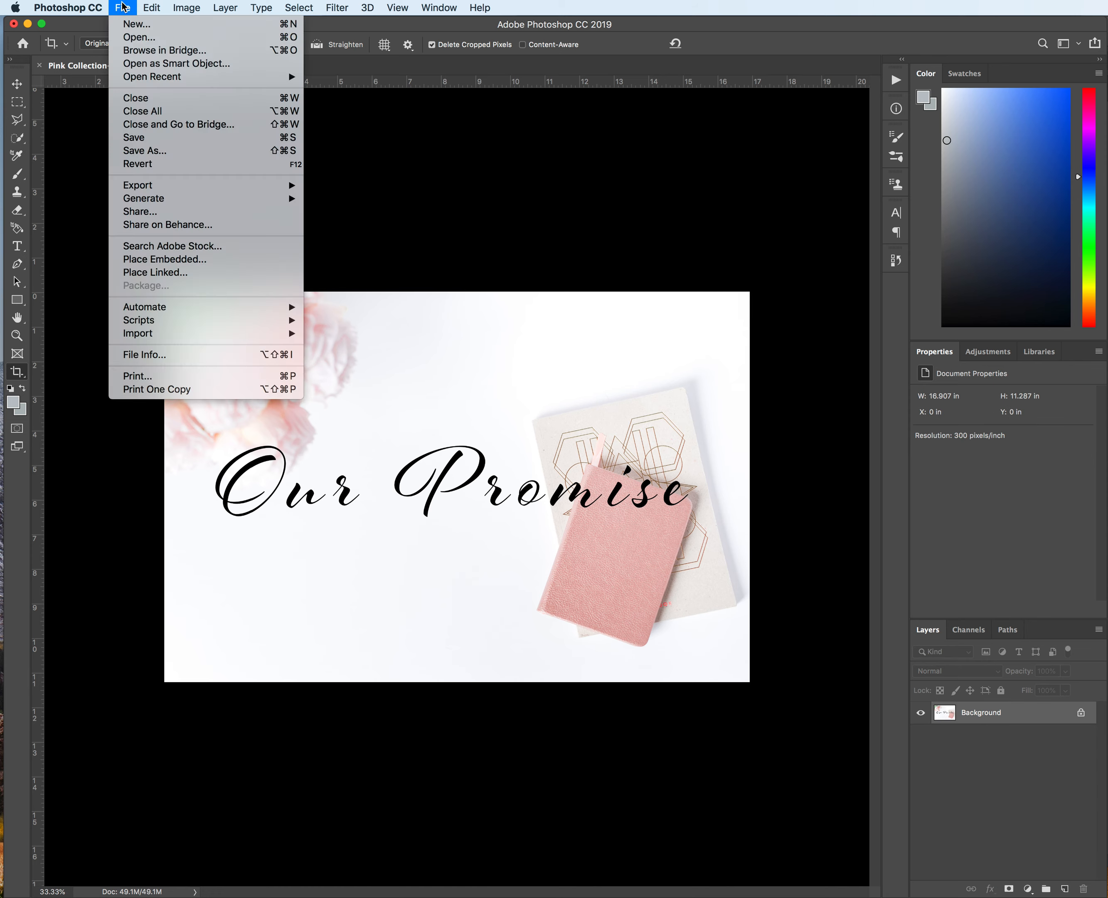
mouse_move(179, 185)
left_click(368, 208)
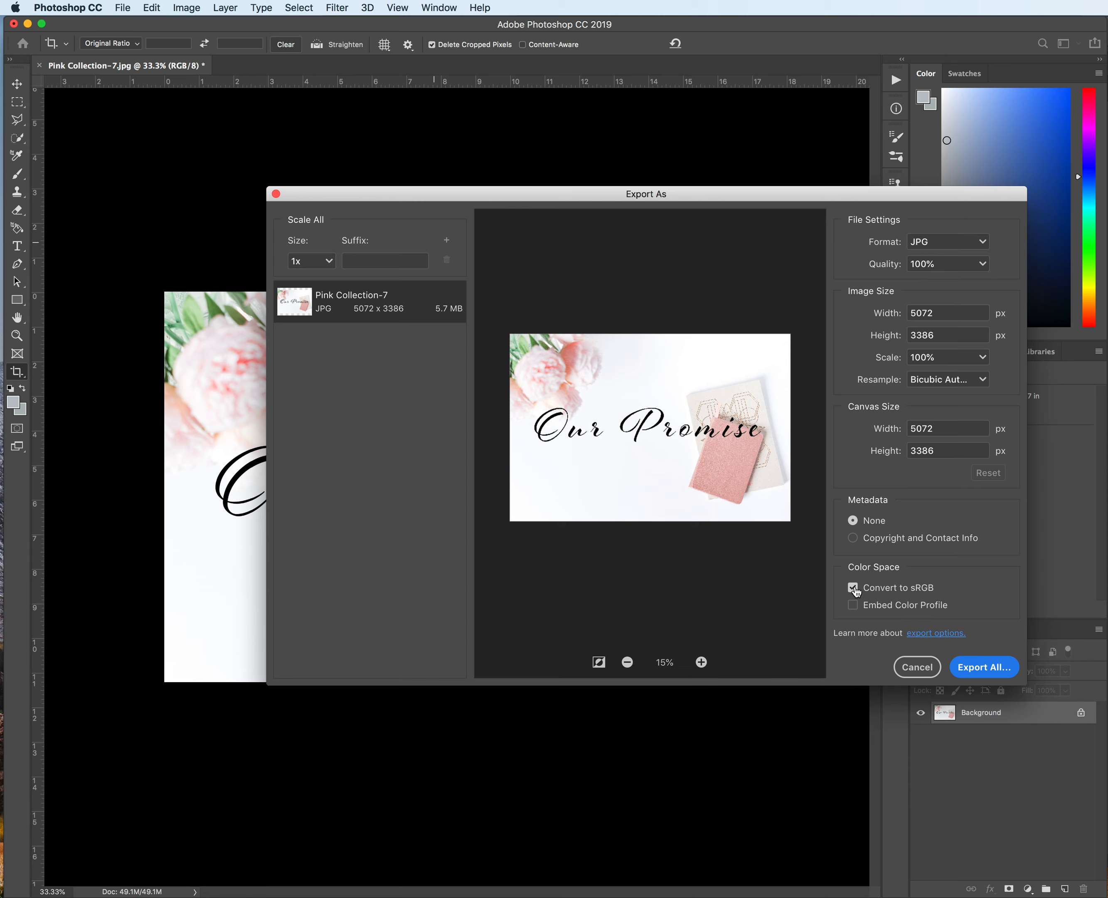
left_click(997, 667)
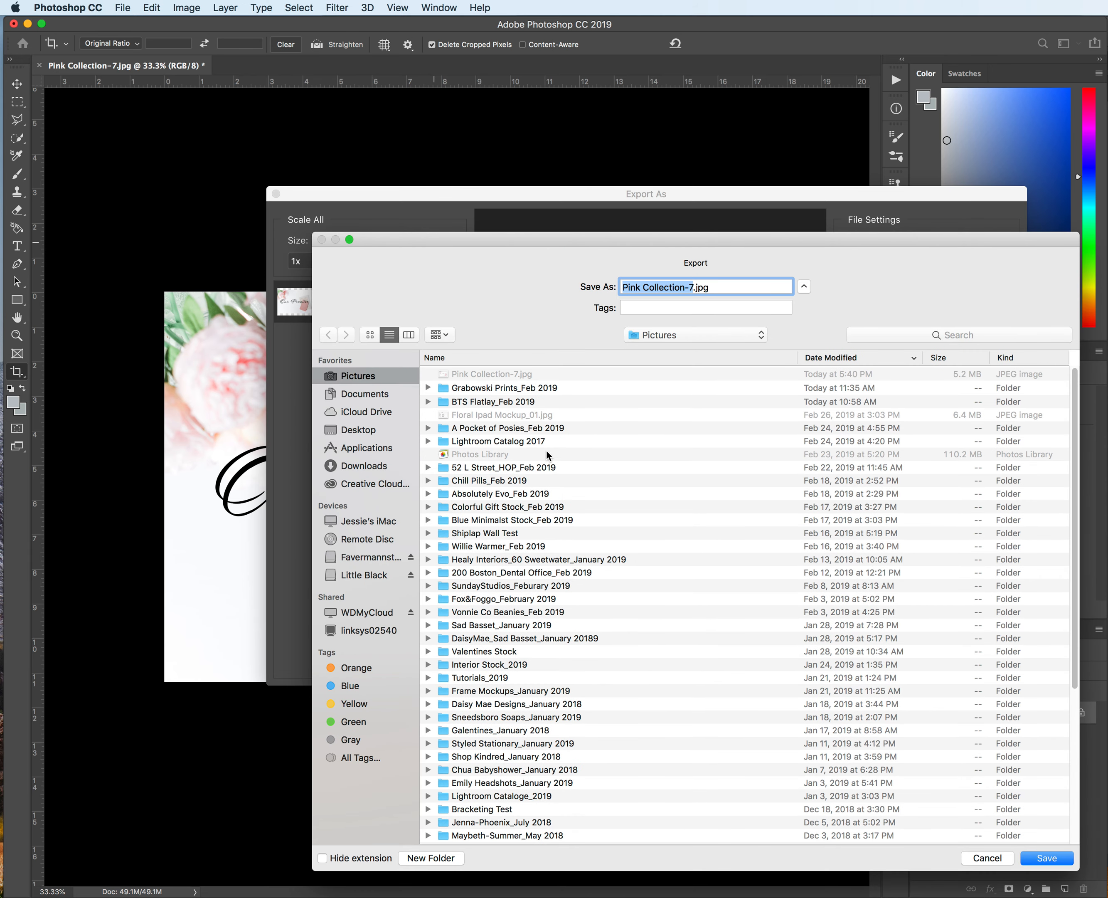
left_click(1044, 858)
left_click(789, 330)
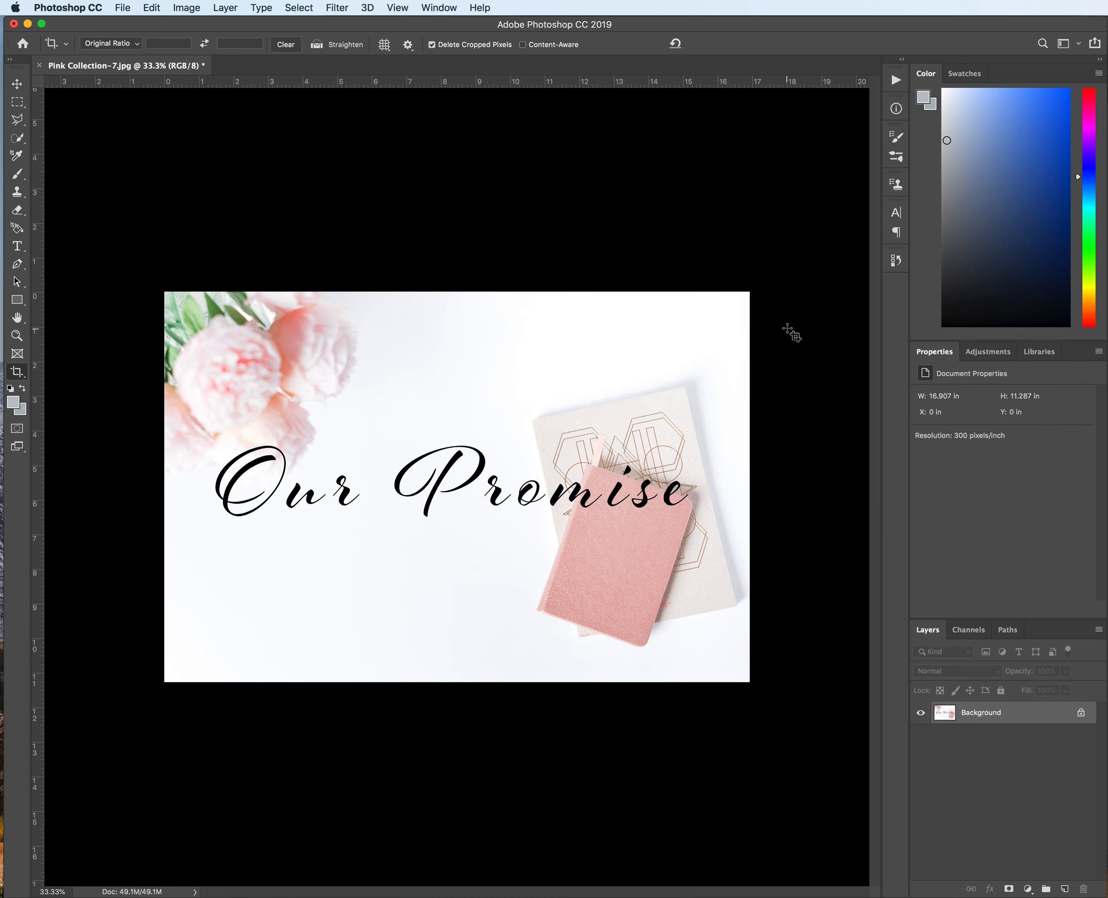
Step: Switch to Finder, open the exported Pink Collection-7.jpg in Preview, and reposition its window to review the result
key("super+Tab")
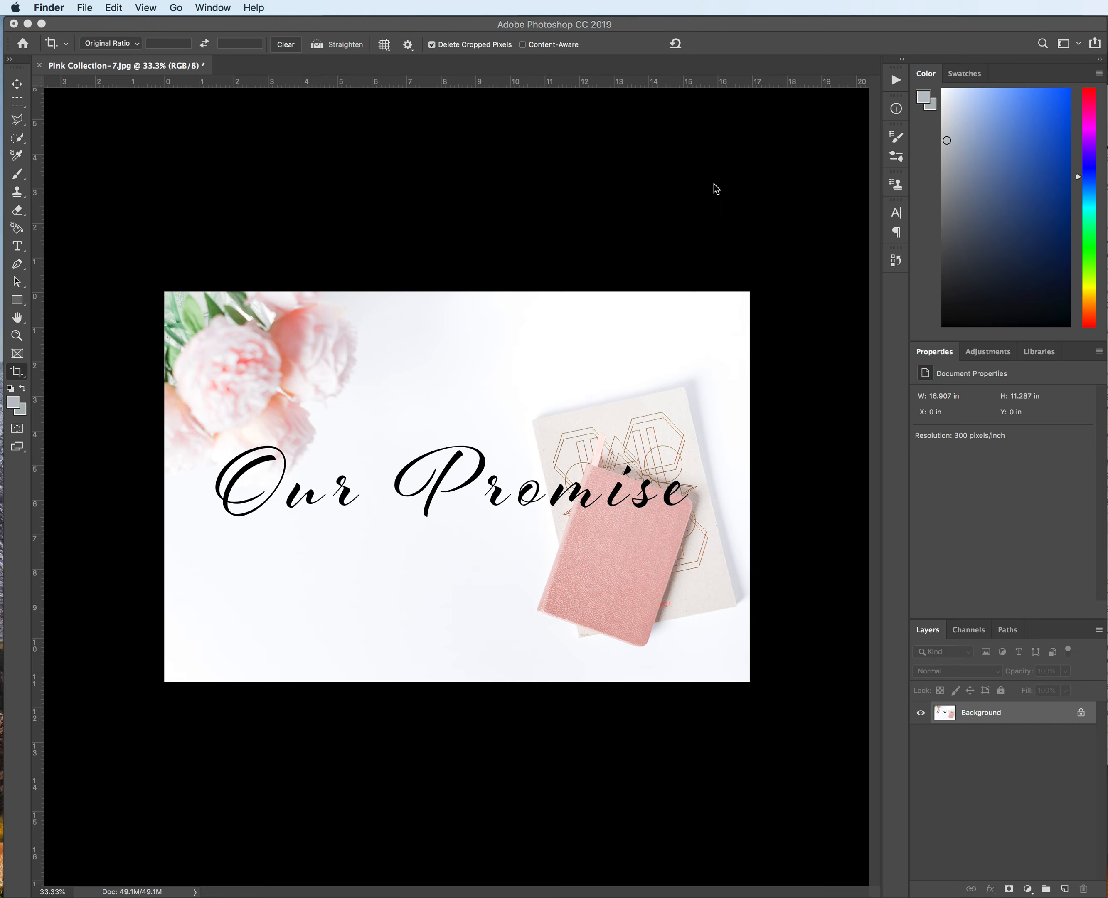
left_click_drag(714, 93, 1107, 226)
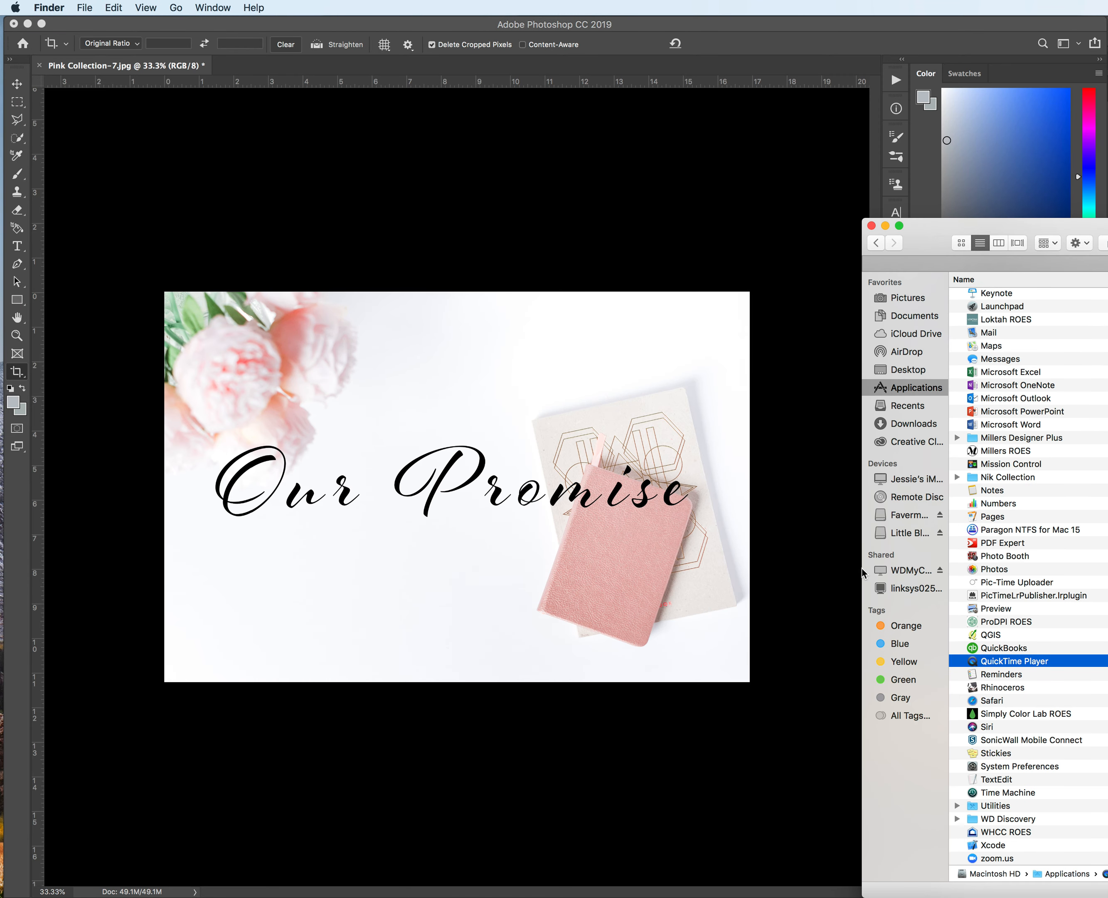
key("super+w")
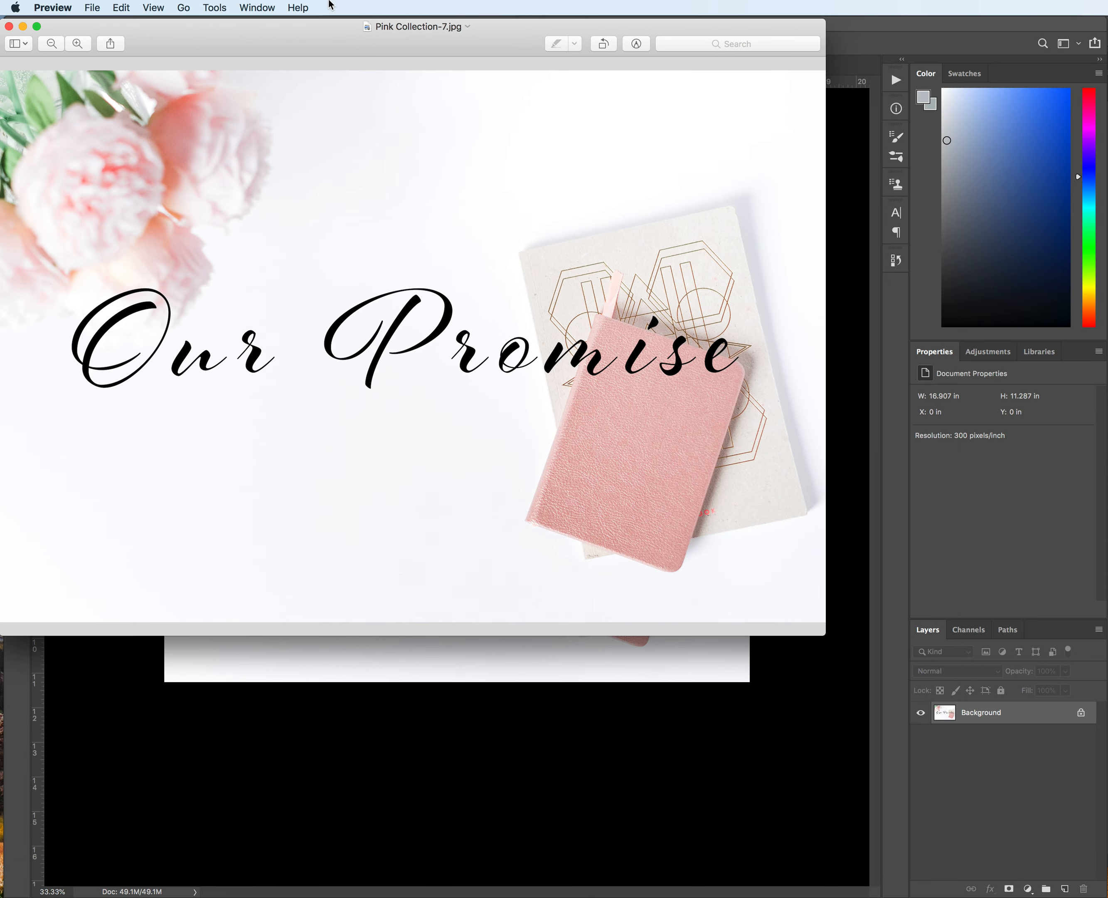
left_click_drag(349, 30, 389, 61)
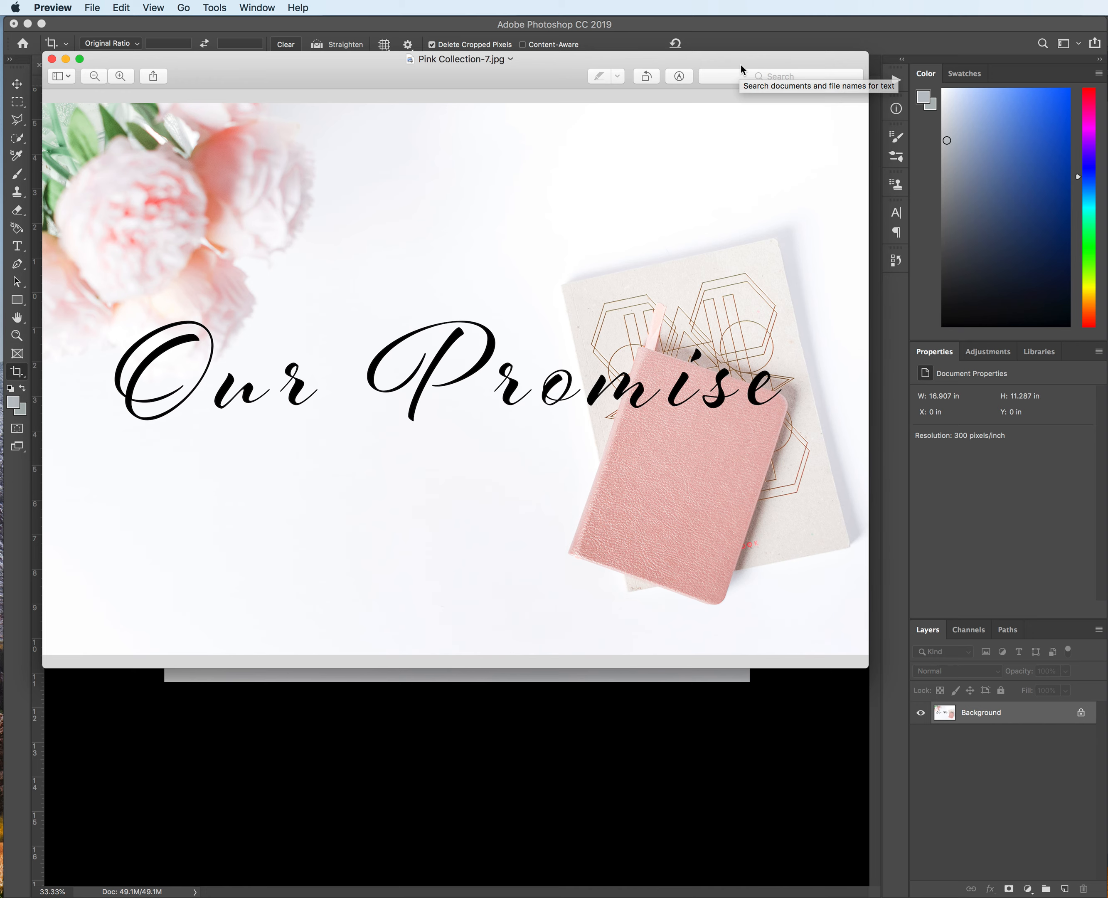
left_click_drag(741, 65, 817, 11)
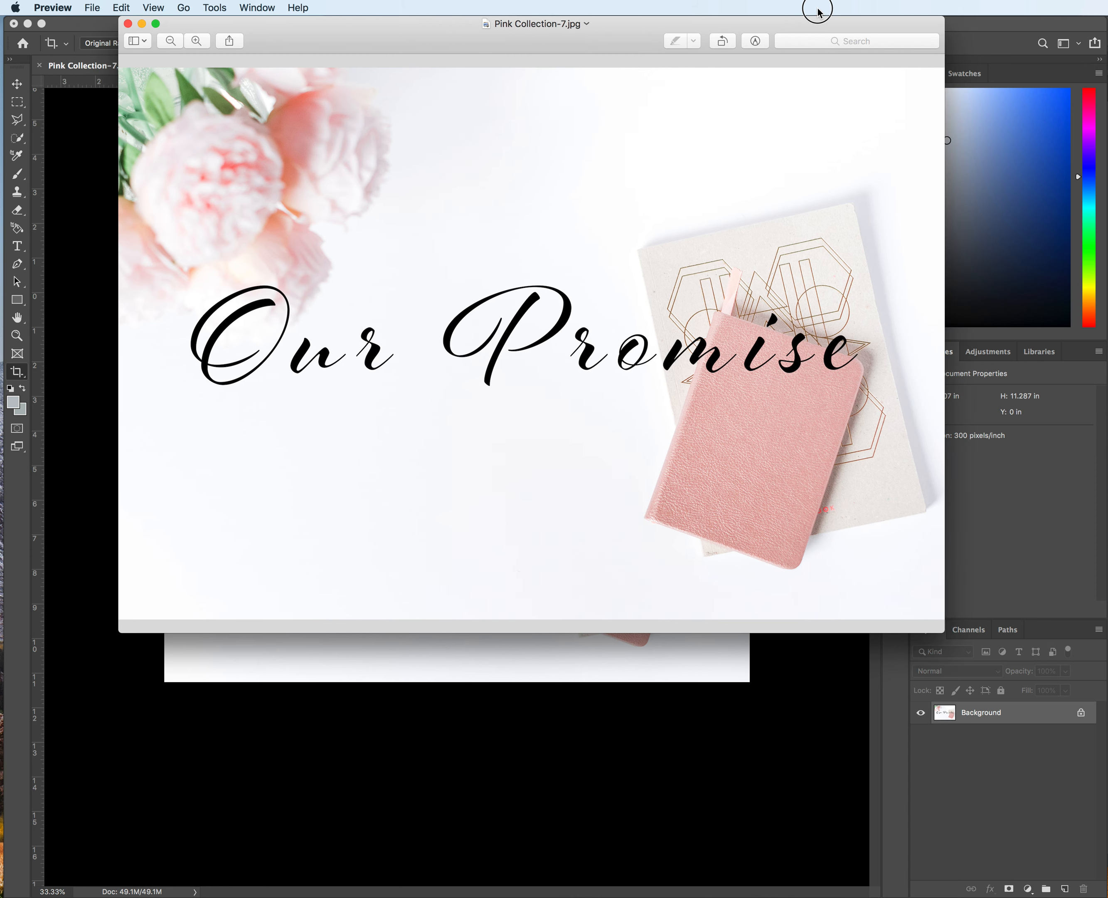